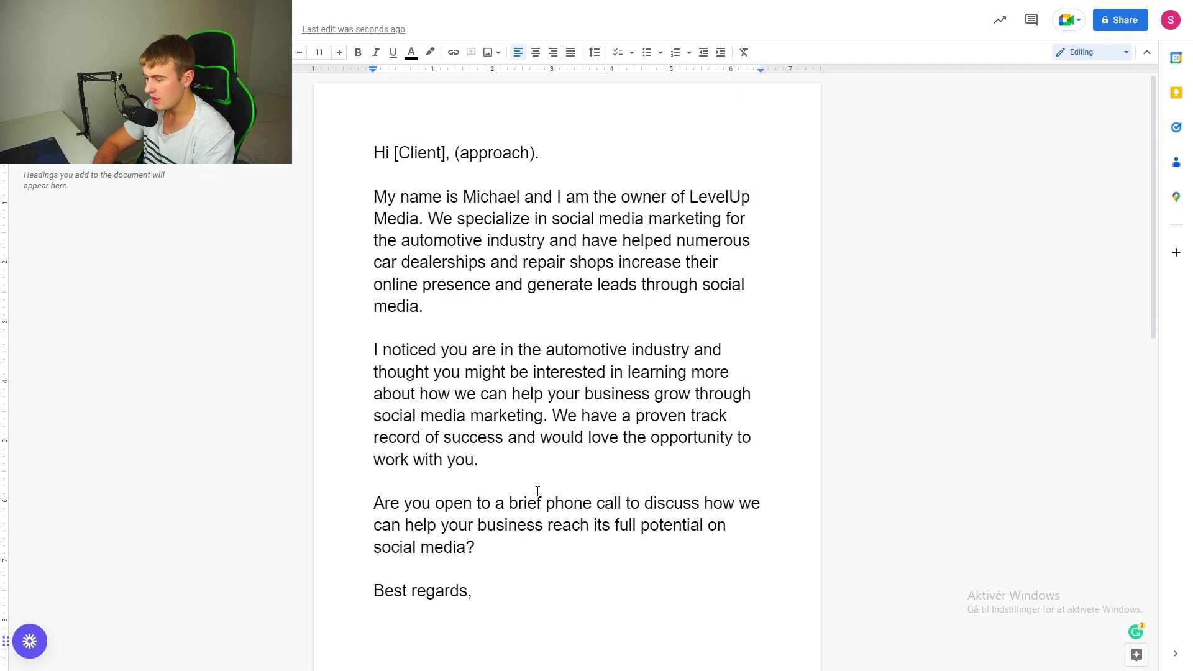
scroll(534, 497, "down", 3)
scroll(533, 485, "up", 3)
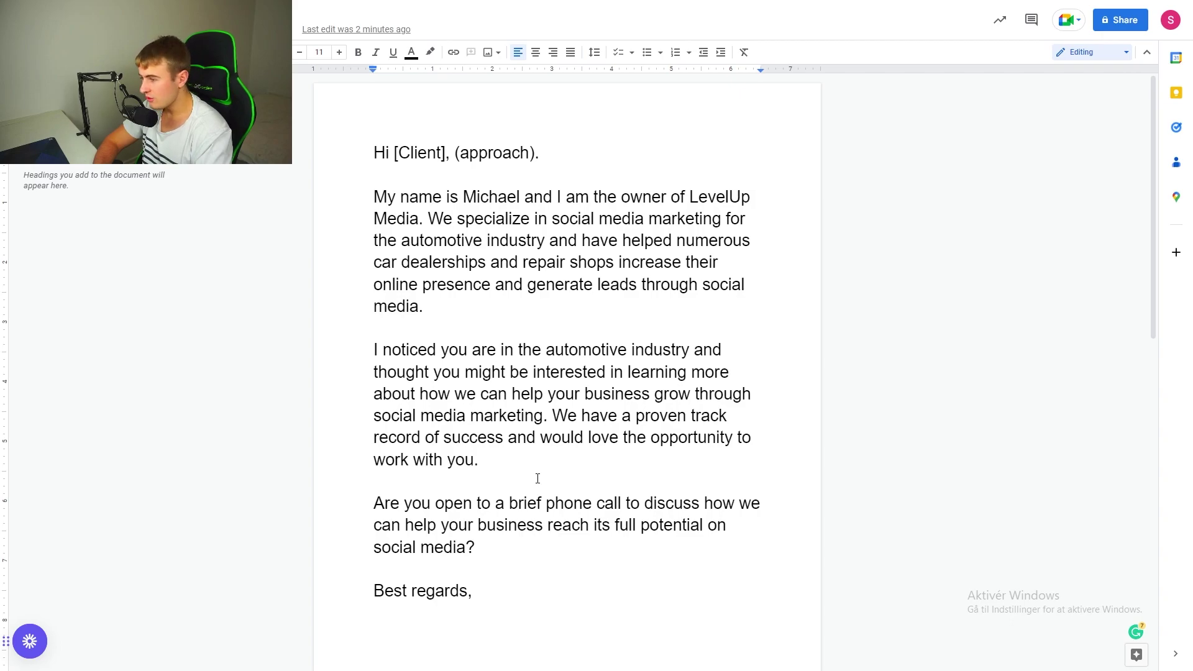
left_click_drag(314, 196, 752, 306)
left_click(536, 276)
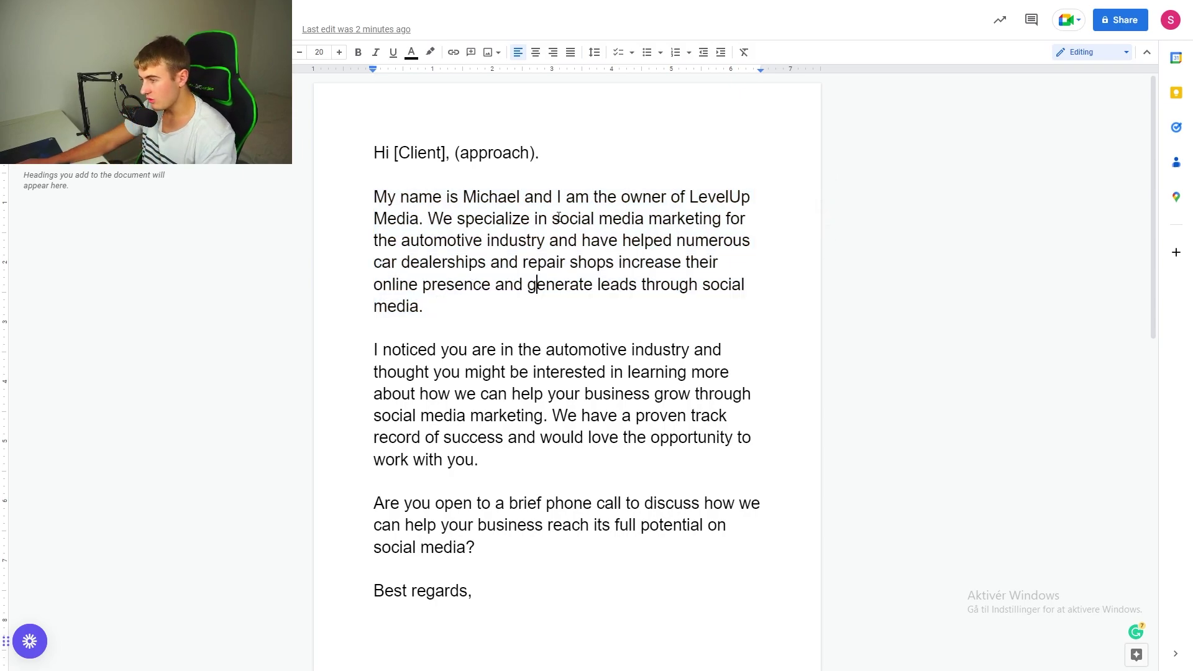
Bold the phrase "social media marketing" in the first paragraph of the first email template.
left_click_drag(554, 217, 734, 219)
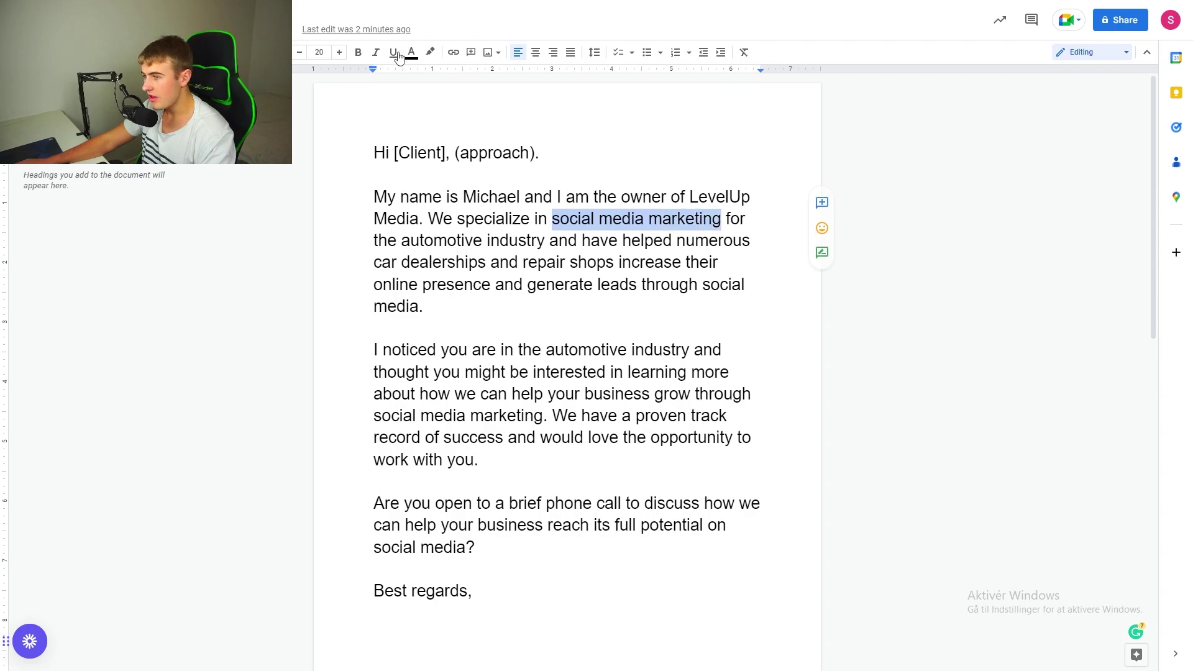
left_click(358, 52)
left_click_drag(424, 219, 424, 238)
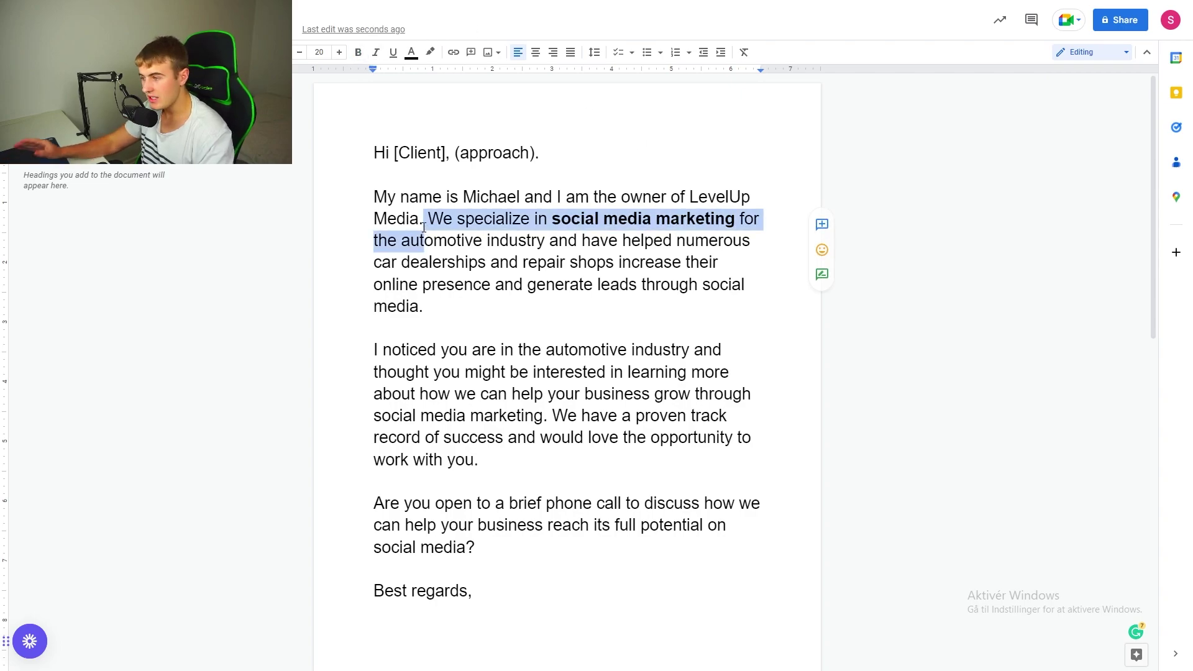
left_click(424, 227)
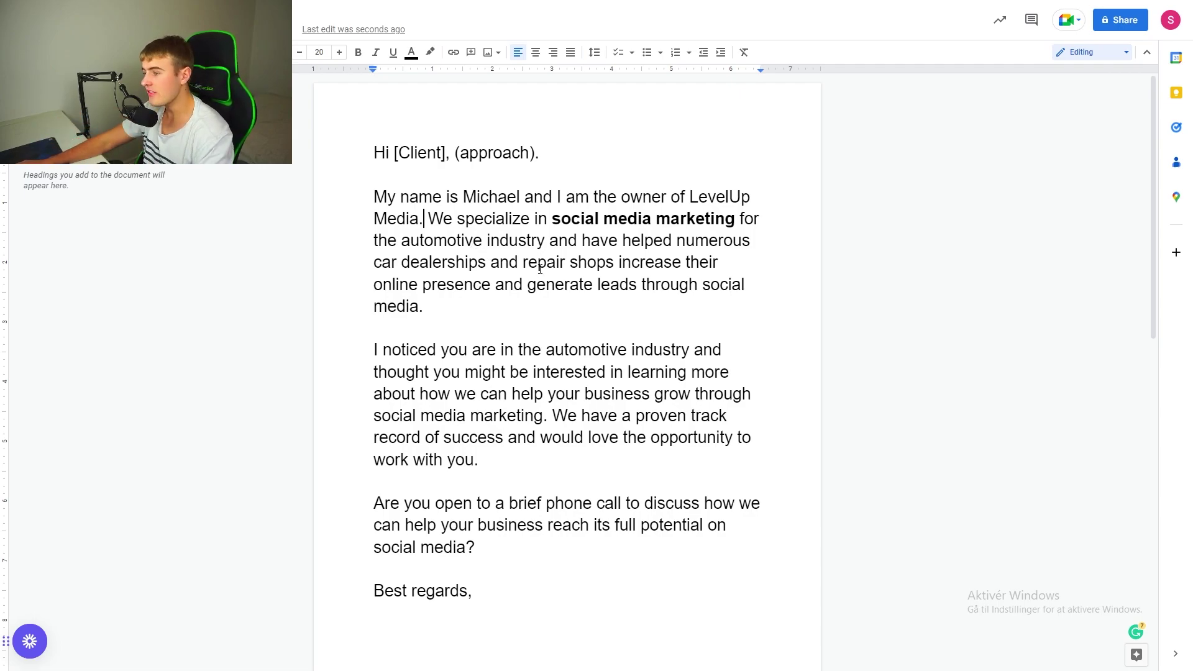
Bold the phrase "helped numerous car dealerships and repair shops" in the first paragraph.
mouse_move(622, 240)
left_mouse_down()
mouse_move(591, 284)
mouse_move(486, 261)
mouse_move(613, 262)
mouse_move(623, 240)
left_mouse_up()
left_click(615, 262)
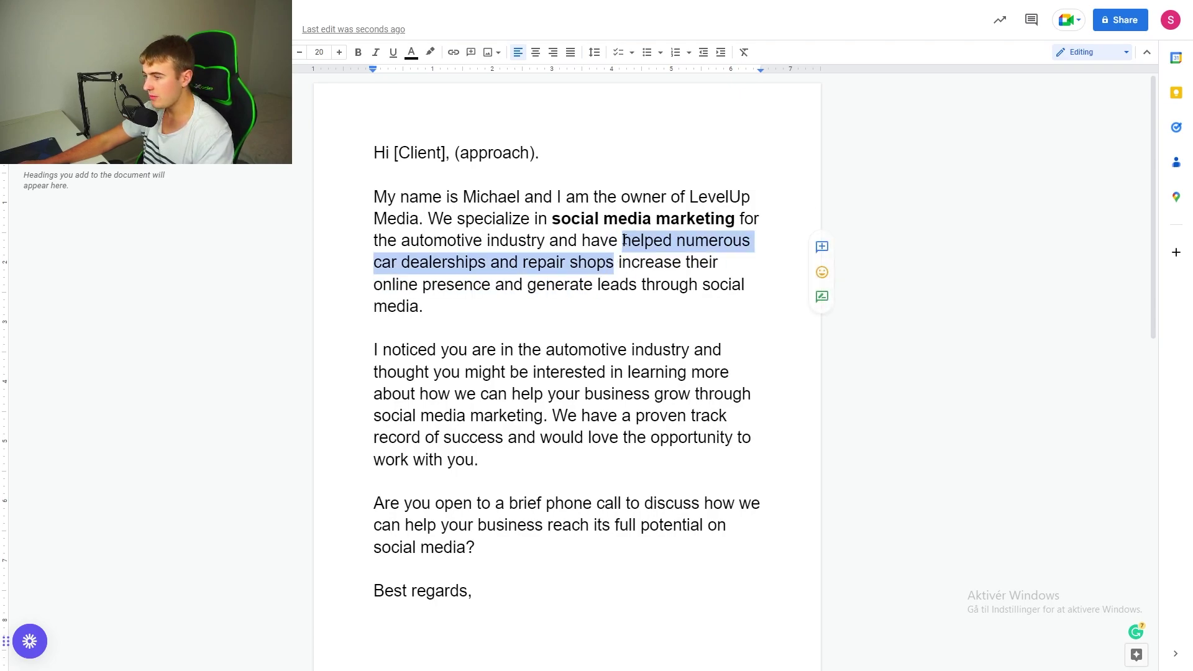
left_click(358, 52)
left_click(638, 371)
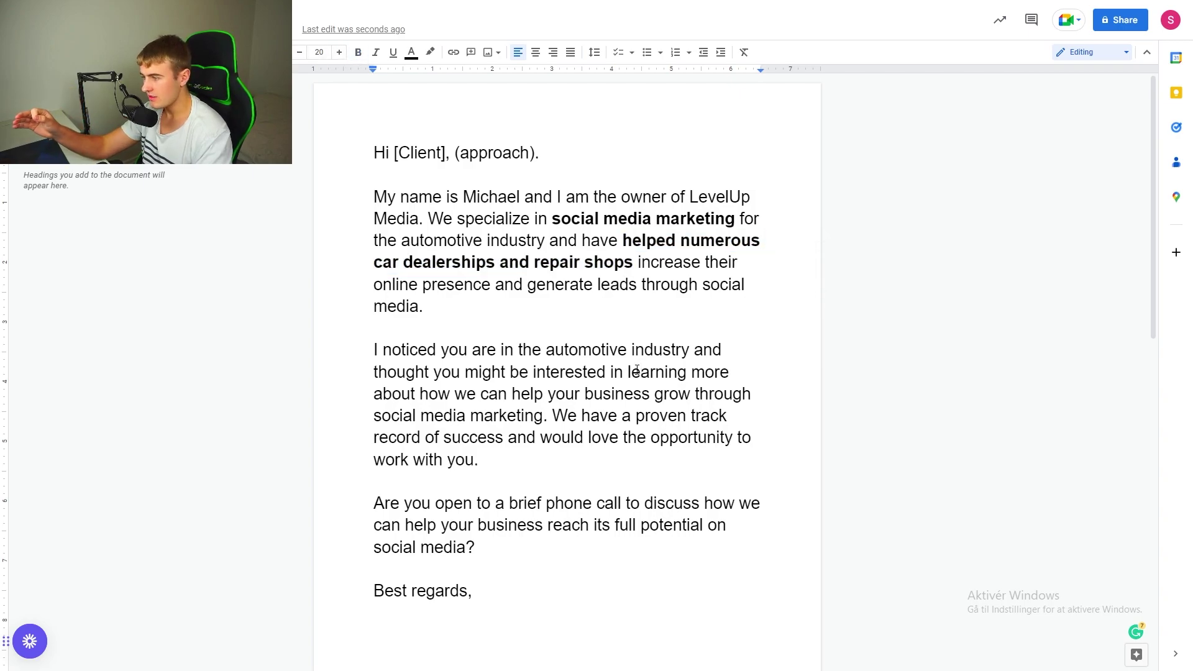
left_click(622, 241)
left_click_drag(623, 241, 633, 262)
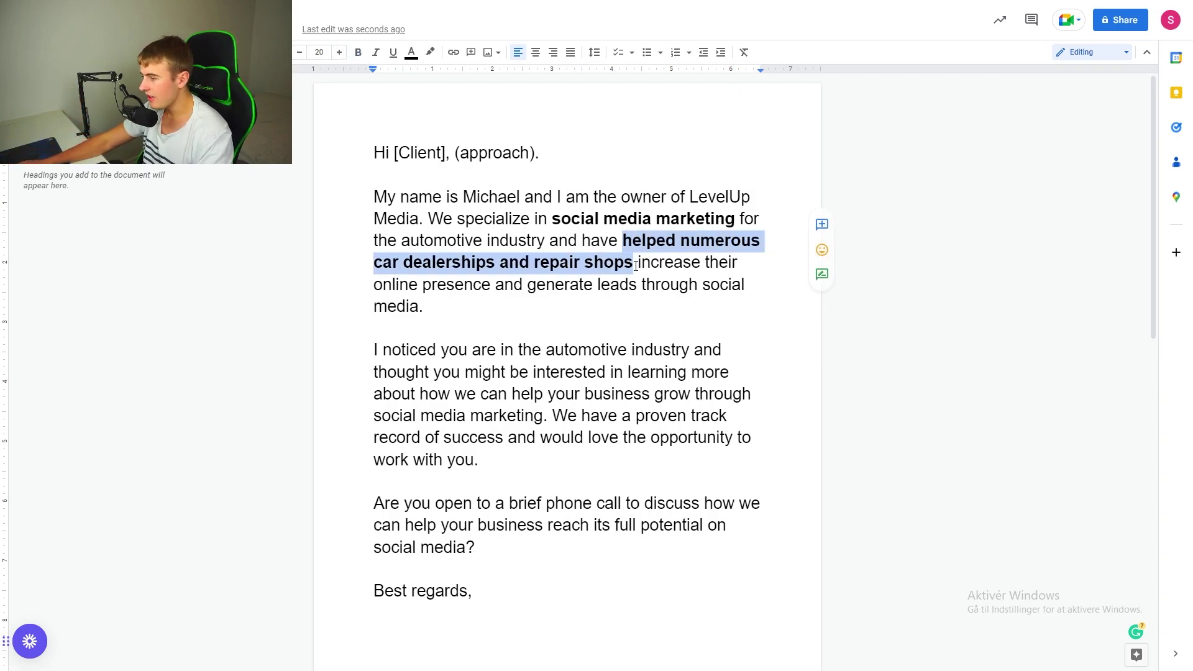
left_click(643, 286)
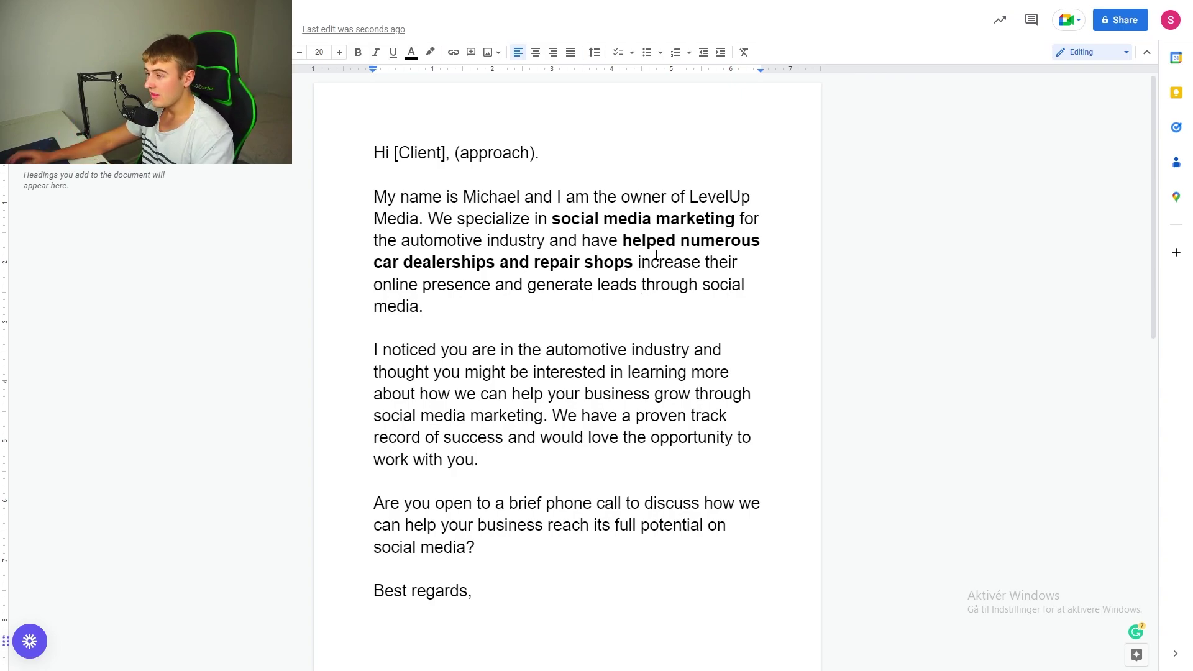
Bold "online presence and generate leads through social media." at the end of the first paragraph.
left_click_drag(745, 287, 569, 287)
left_click_drag(437, 306, 373, 284)
left_click(358, 53)
left_click(462, 286)
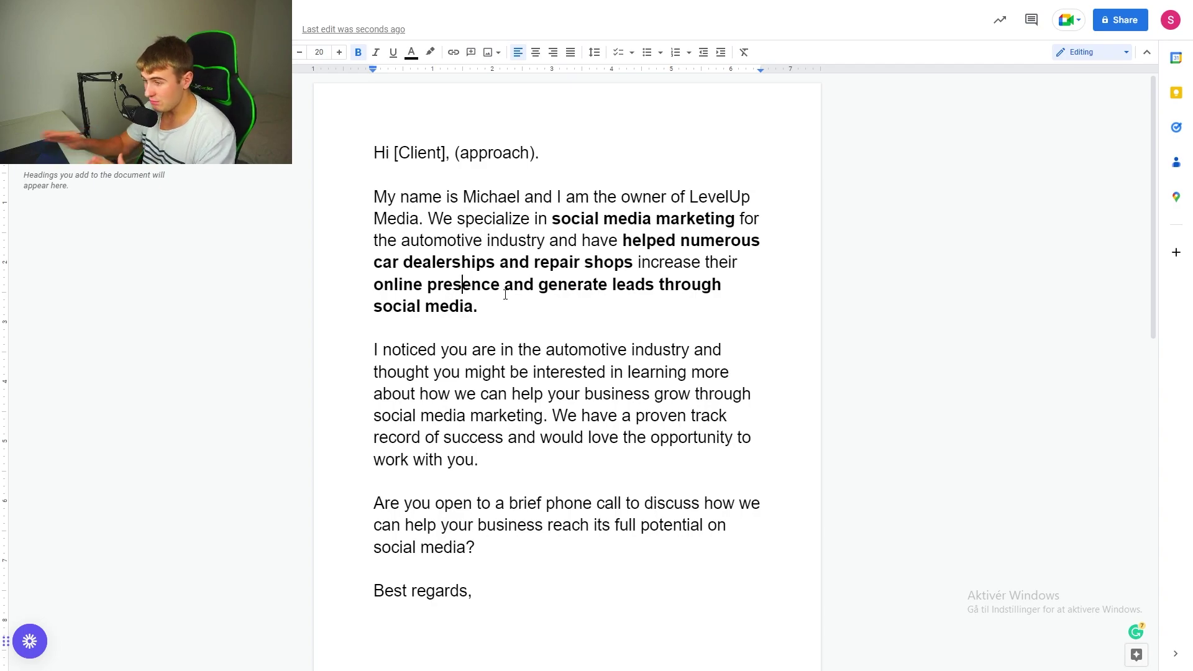
mouse_move(373, 197)
left_mouse_down()
mouse_move(447, 221)
mouse_move(375, 199)
left_mouse_up()
left_click(428, 218)
left_click(423, 218)
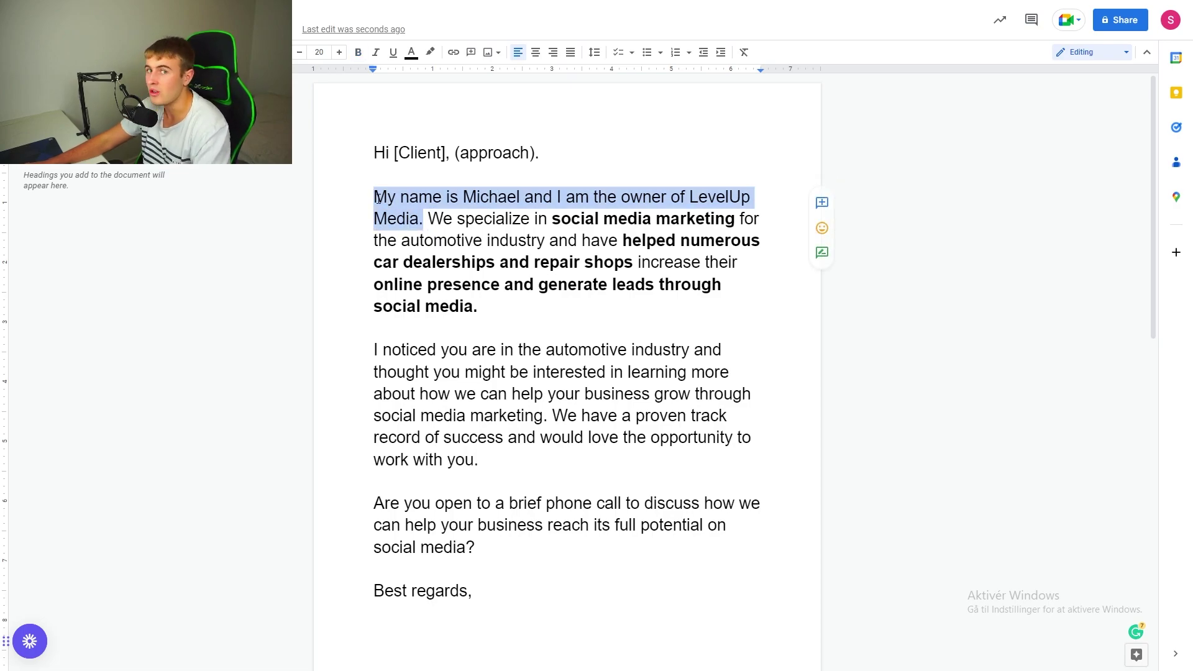
left_click(375, 198)
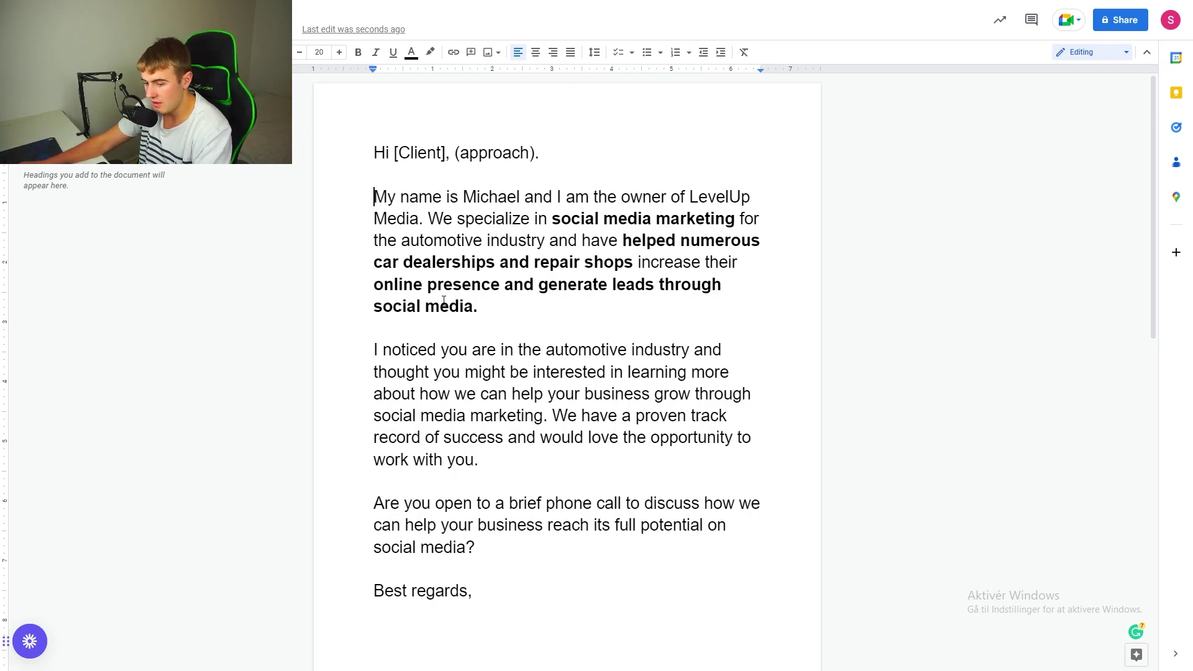
Bold "about how we can help your business grow through social media marketing." in the second paragraph.
scroll(443, 301, "down", 1)
left_click_drag(364, 286, 505, 288)
left_click(504, 287)
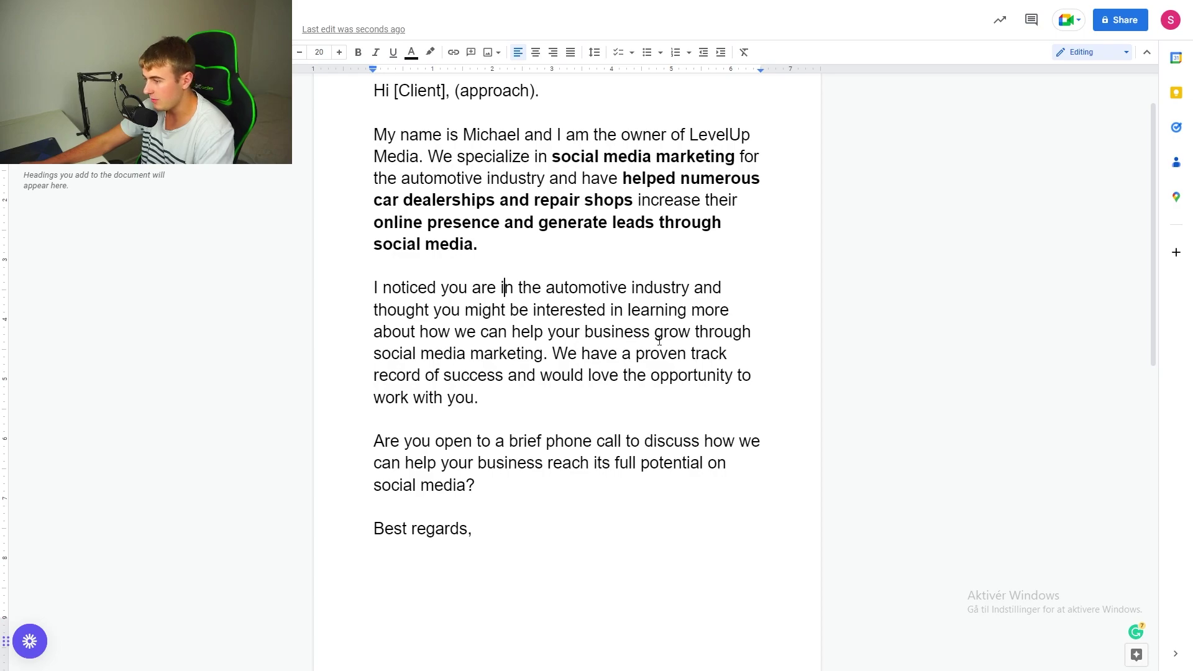
left_click_drag(546, 353, 374, 331)
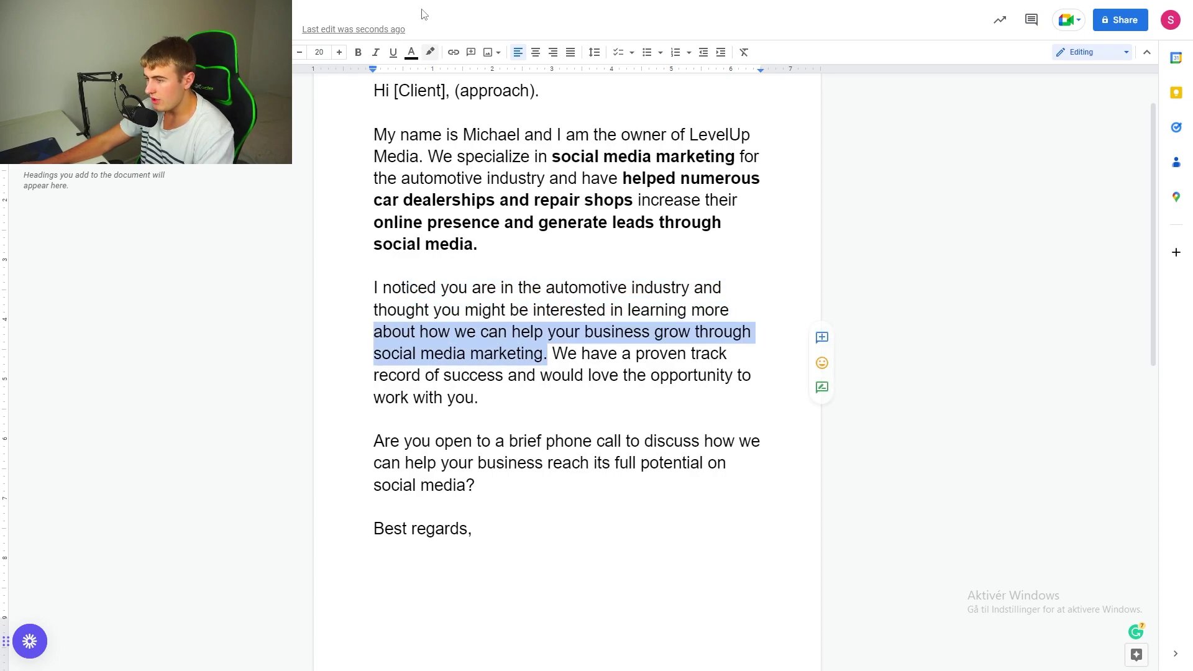
left_click(358, 52)
left_click(508, 334)
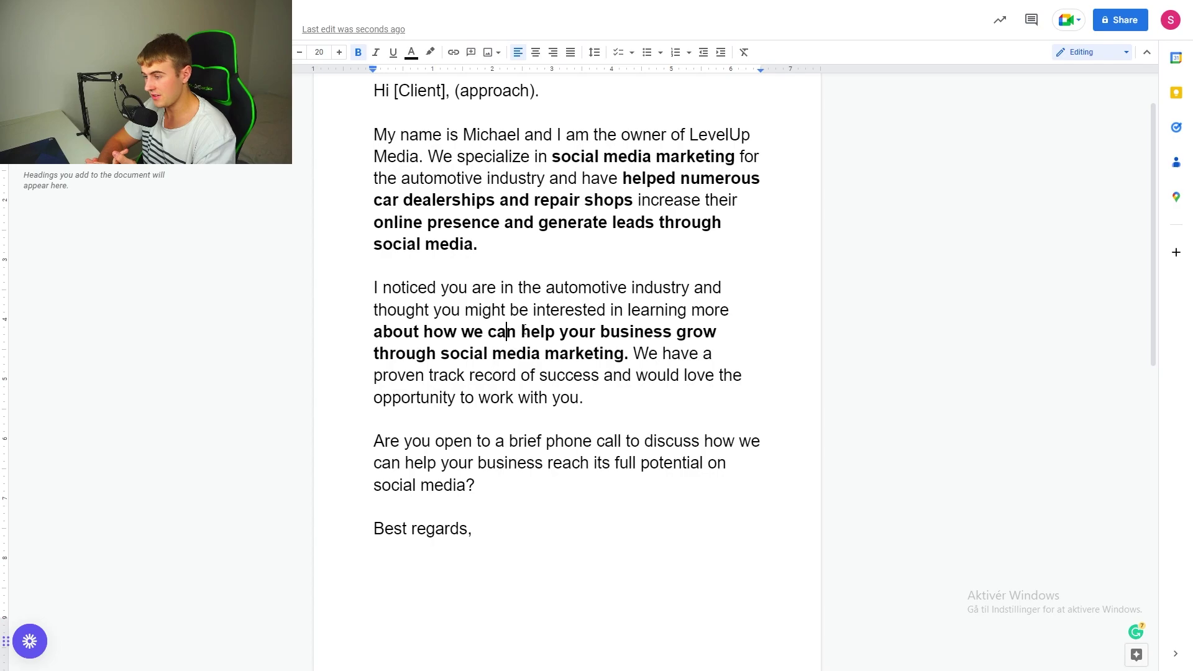
Bold the phrase "track record of success" in the second paragraph.
left_click(634, 353)
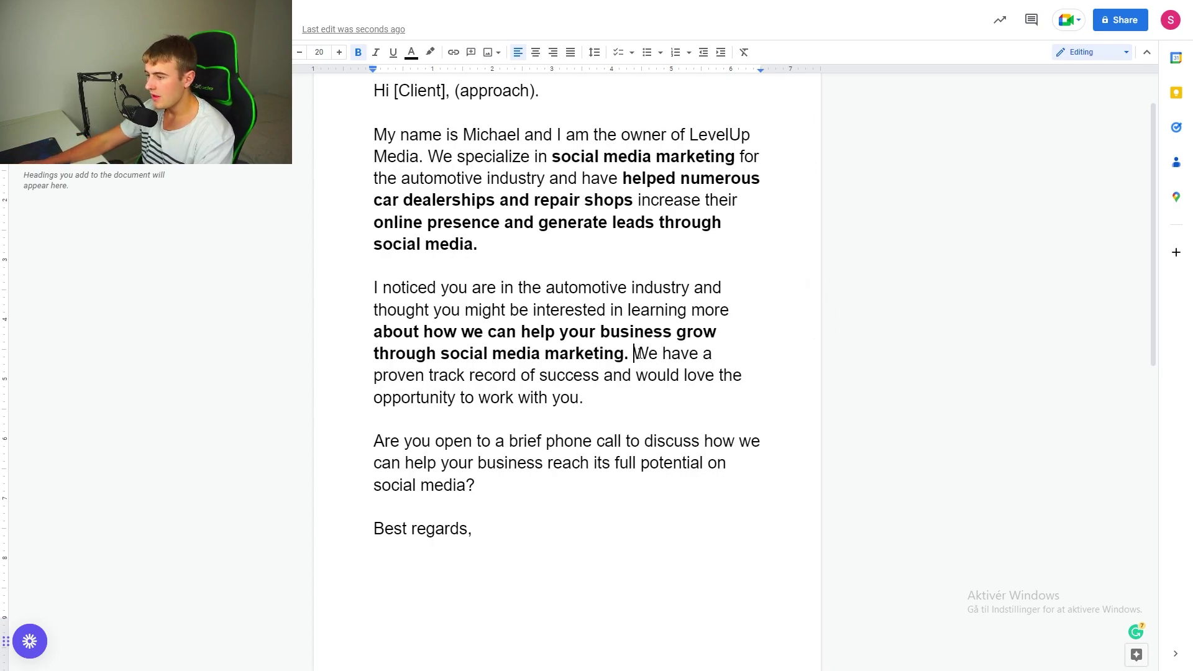
left_click_drag(429, 376, 600, 377)
key("ctrl+b")
double_click(525, 420)
left_click(525, 375)
left_click(615, 375)
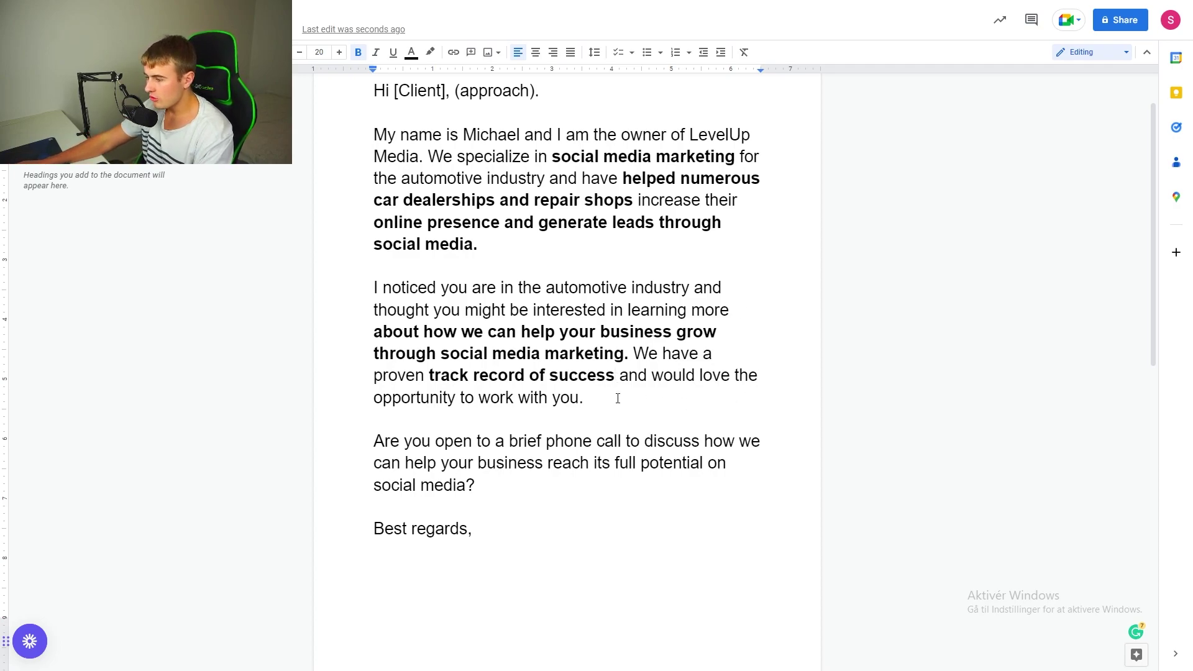
Bold "would love the opportunity to work with you." at the end of the second paragraph.
left_click_drag(652, 377, 650, 397)
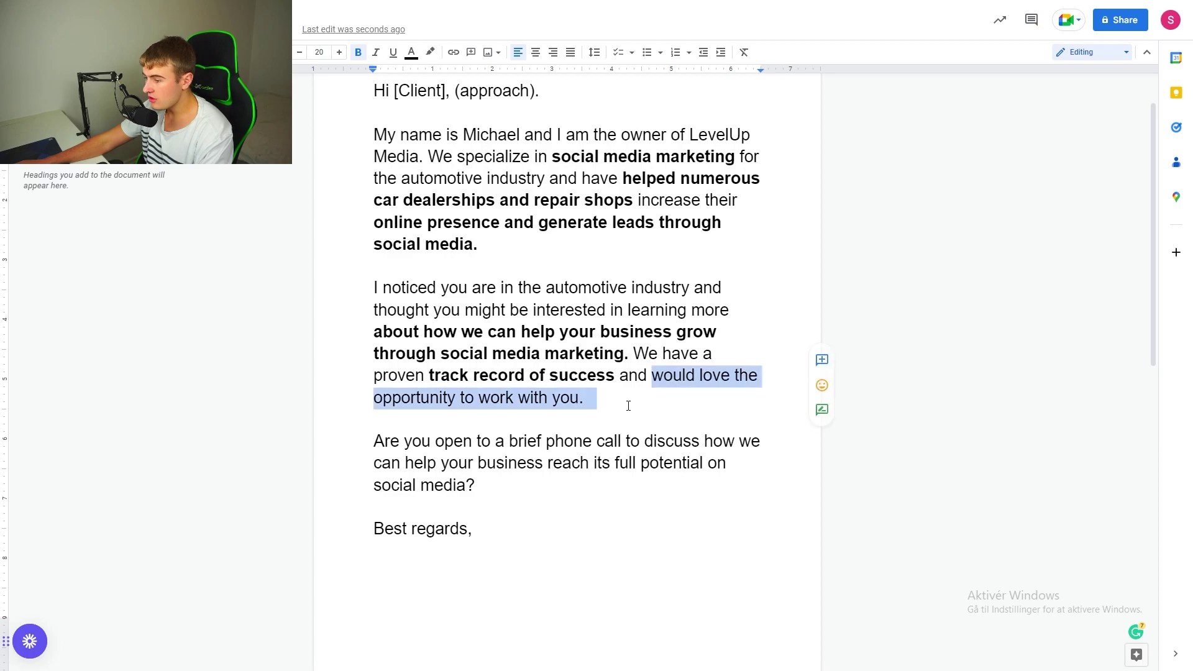
key("ctrl+b")
key("Down")
key("Down")
key("Down")
key("ctrl+b")
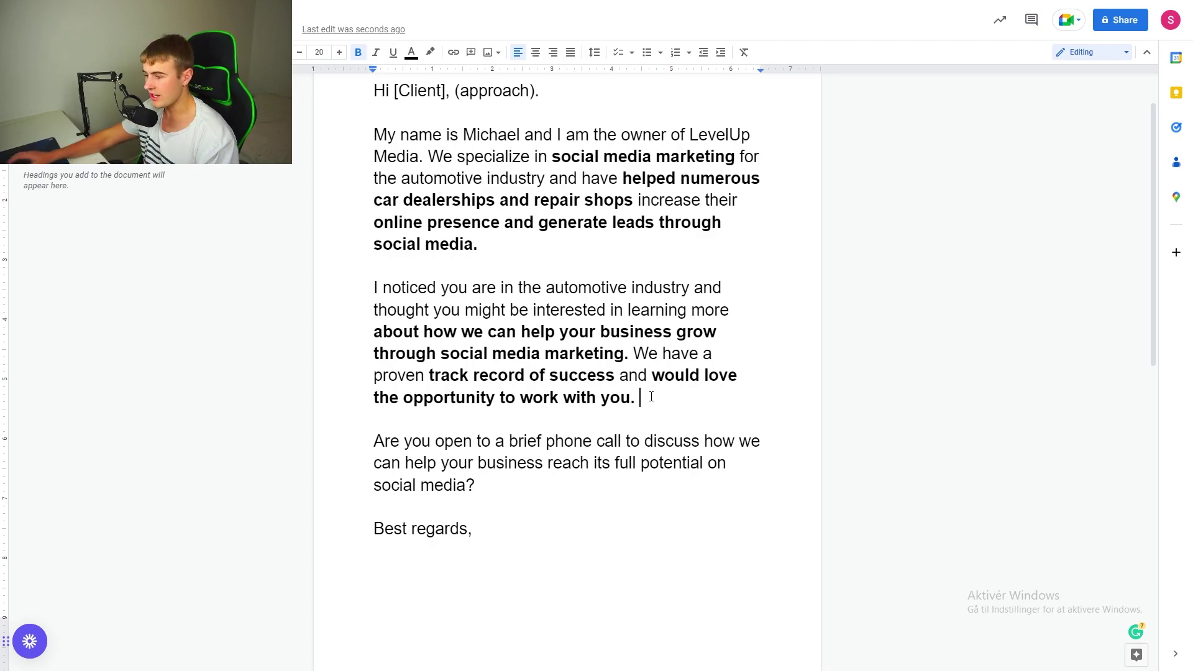
Bold the whole closing paragraph that asks about a brief phone call.
triple_click(496, 474)
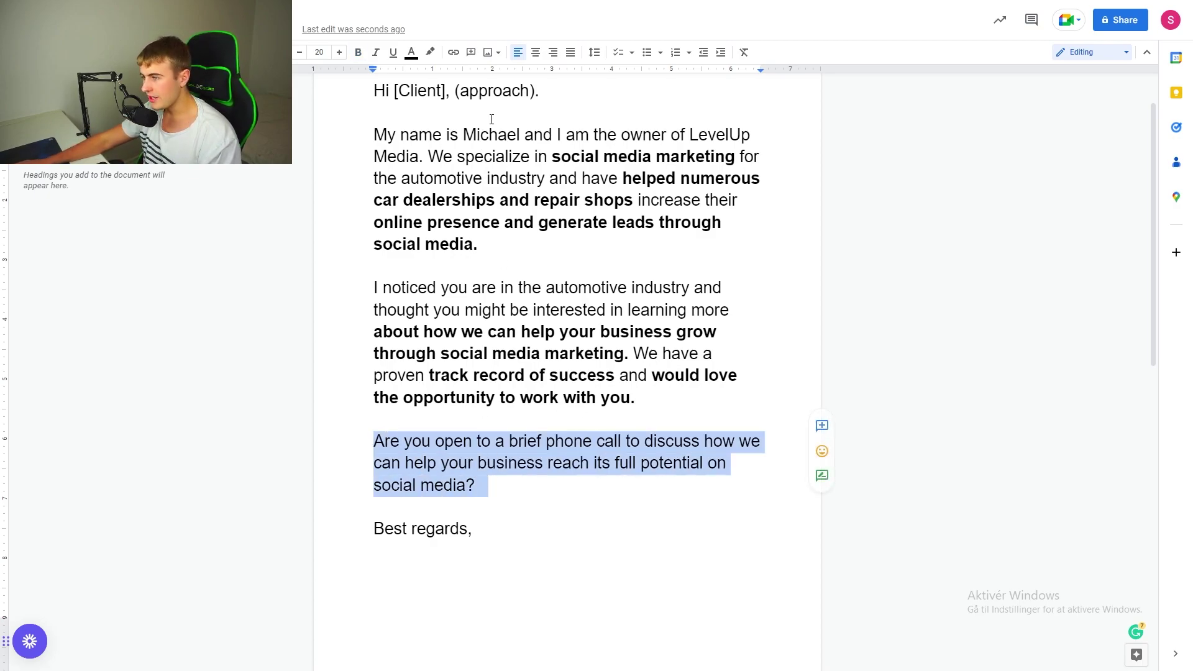
left_click(358, 52)
left_click(596, 491)
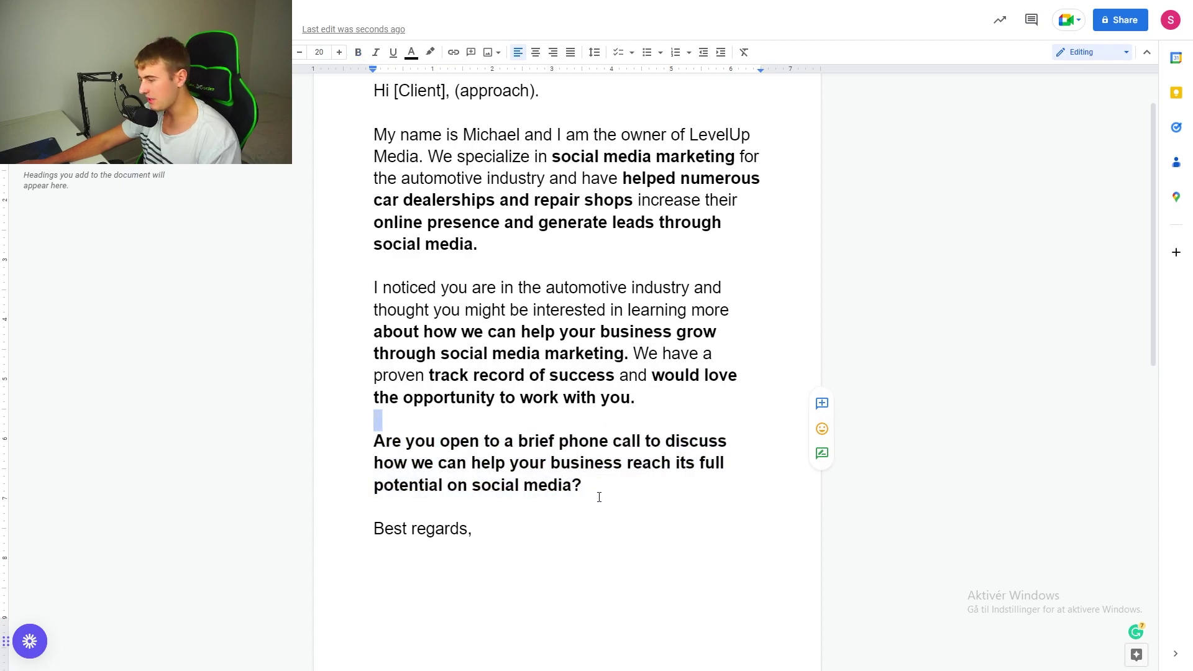
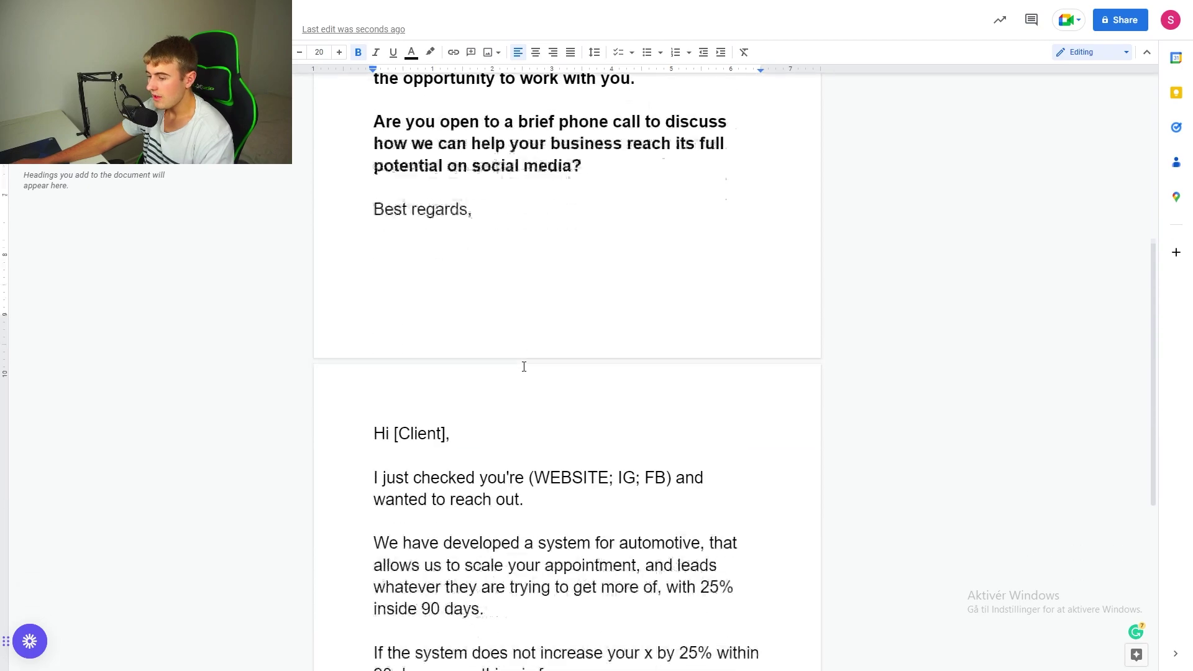
In the second email template, replace the sentence about exploring in 2023 with "Wanted to know if it is worth sending / hearing more information?".
scroll(506, 490, "up", 1)
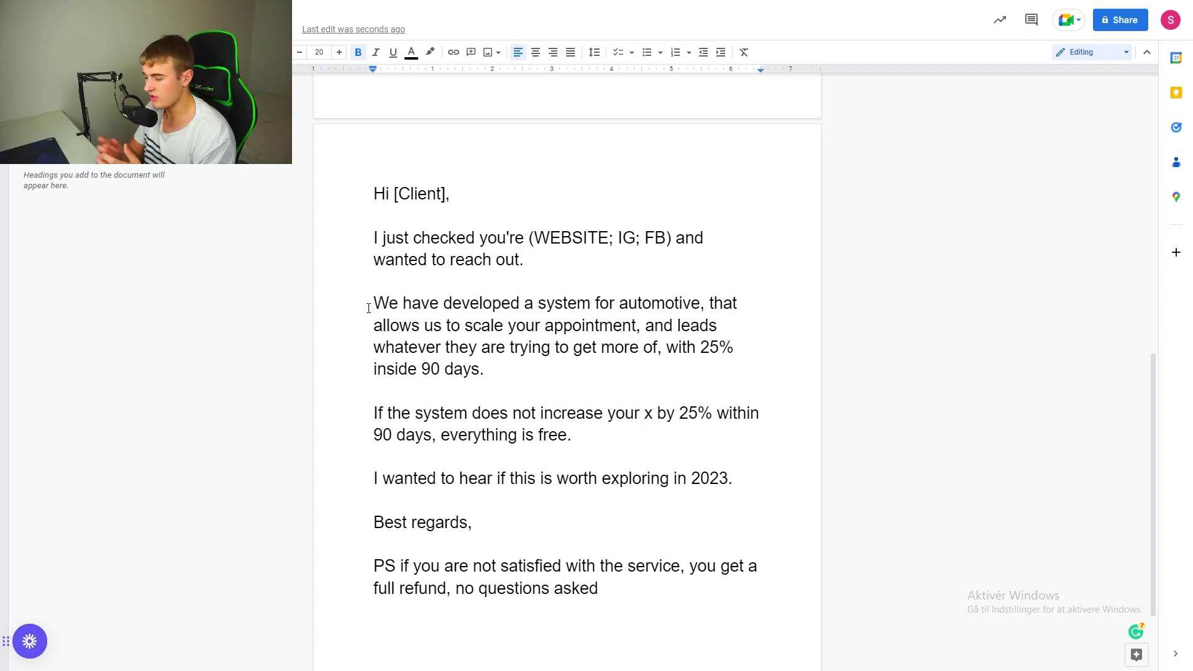
left_click_drag(372, 479, 746, 478)
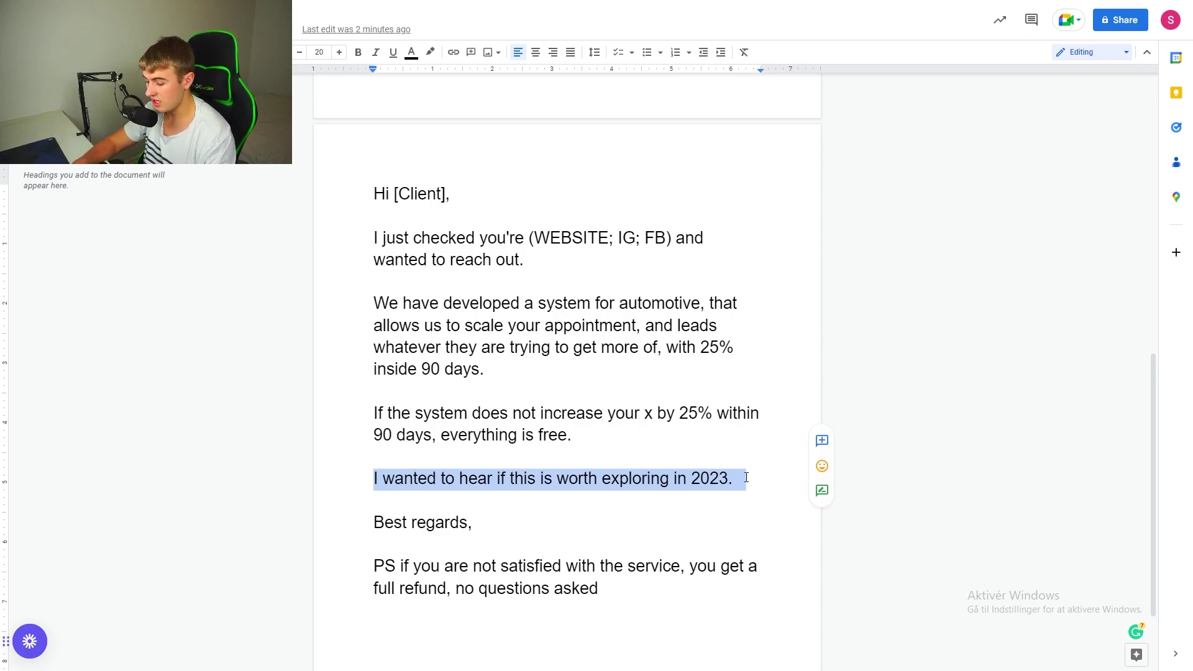
type("Wanted to ")
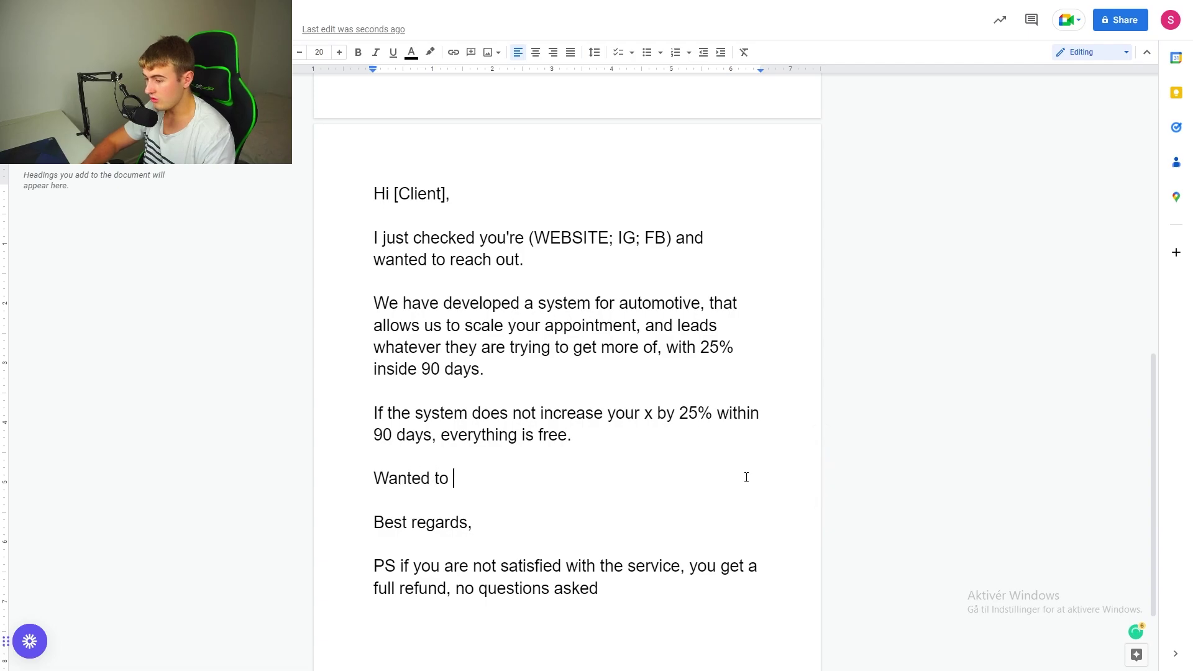
type("know if it i")
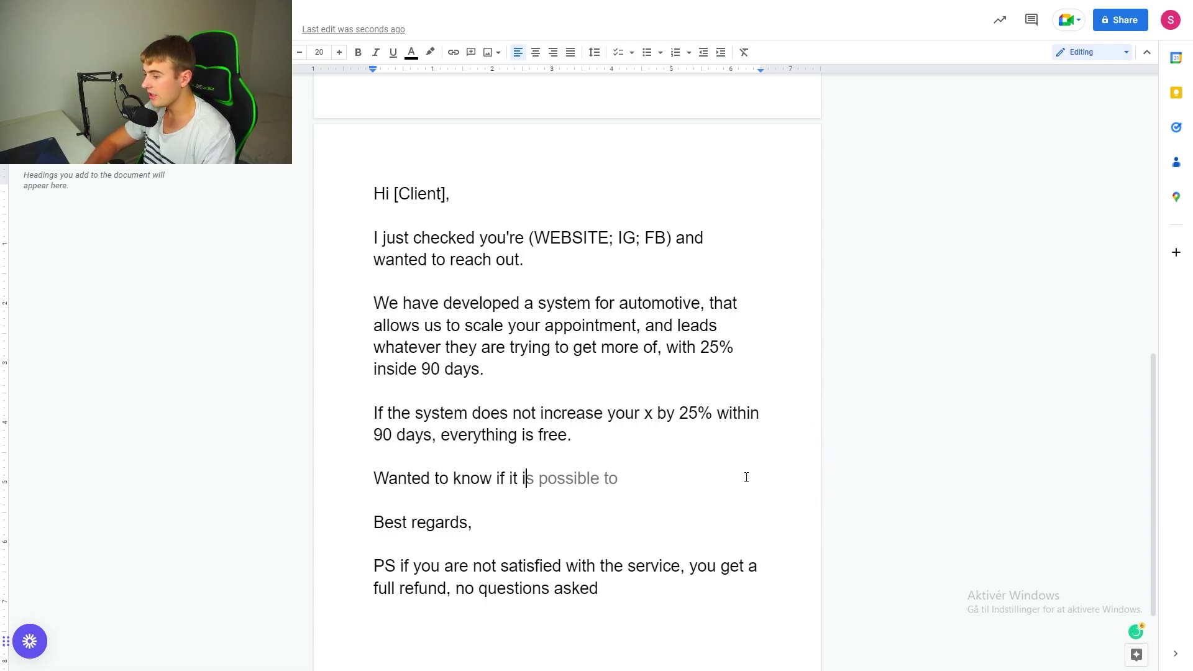
type("s worth sending")
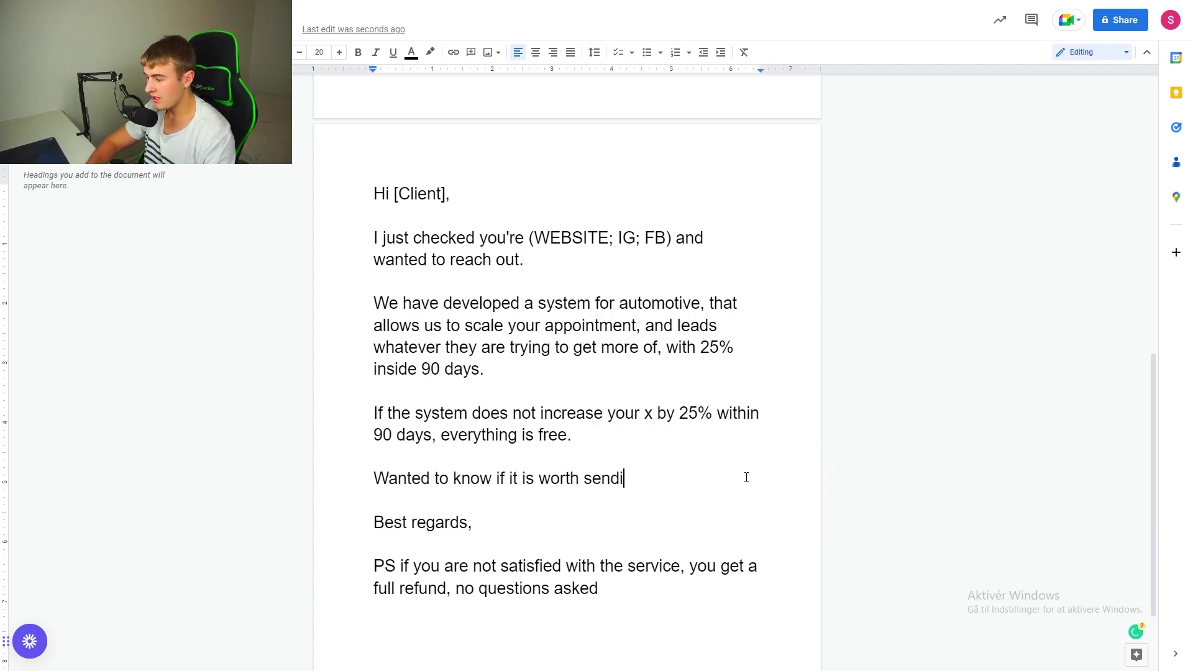
key("BackSpace")
key("BackSpace")
type("g ")
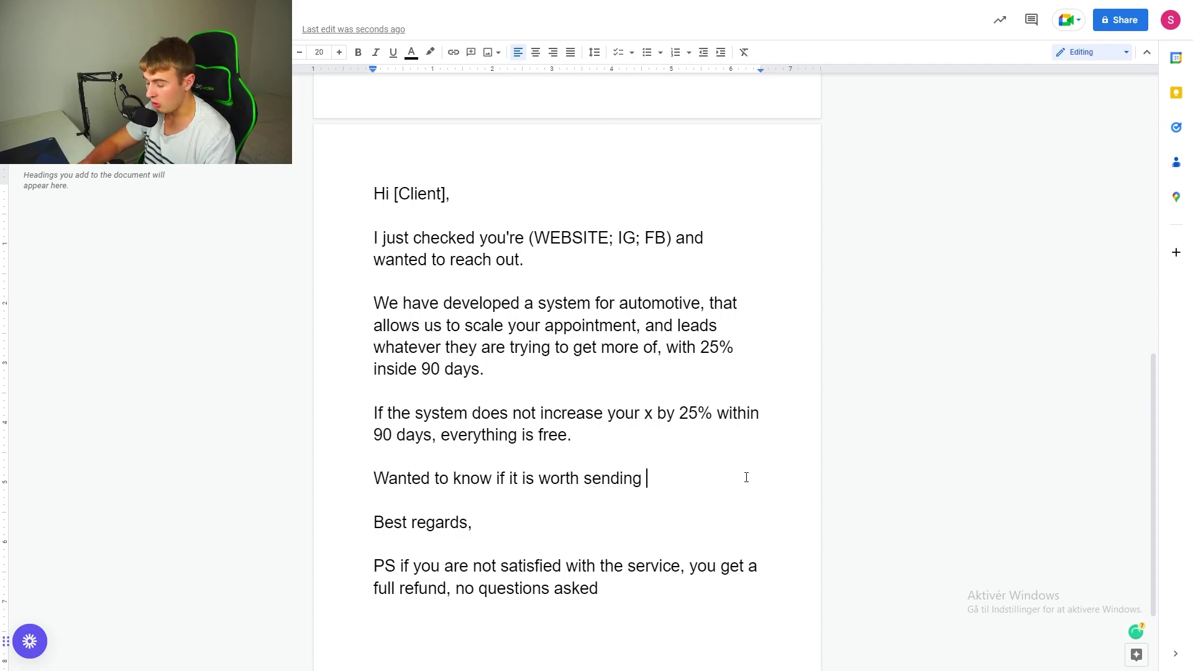
type("/ heari")
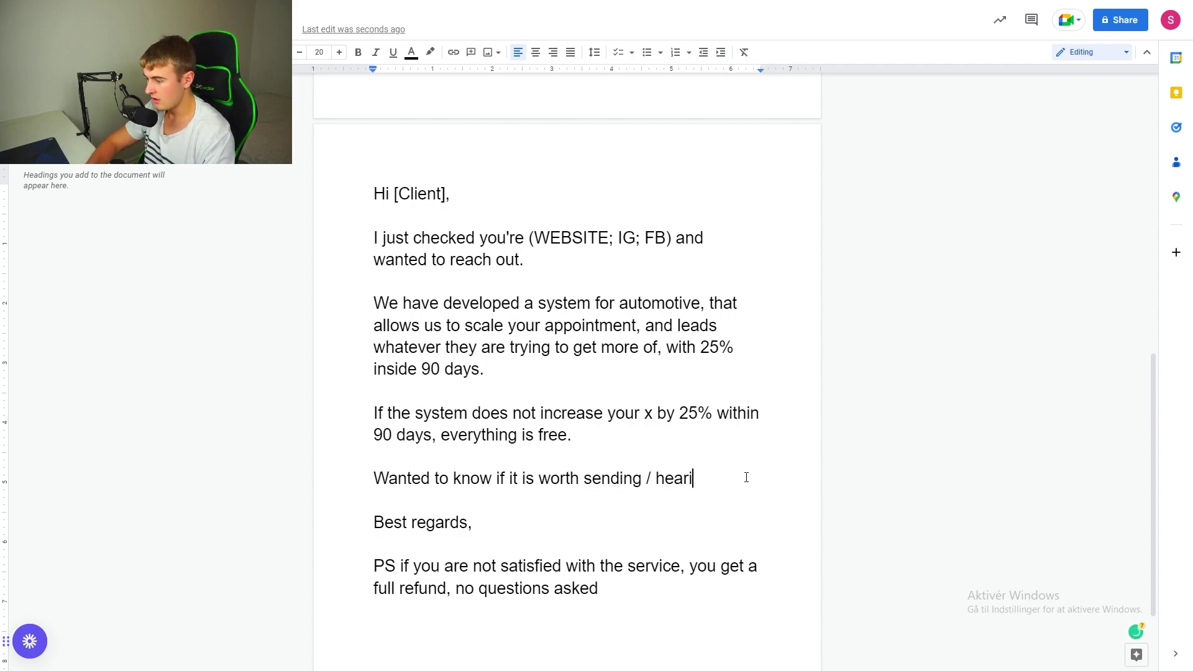
type("ng more informaati")
key("BackSpace")
key("BackSpace")
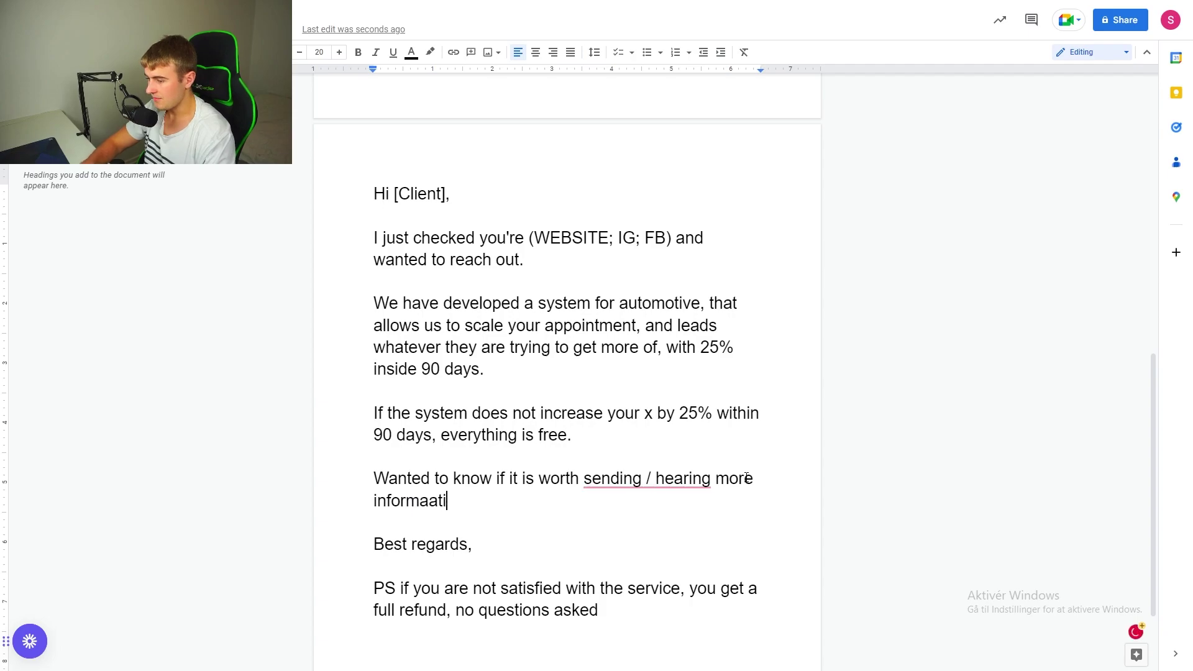
key("BackSpace")
type("tion?")
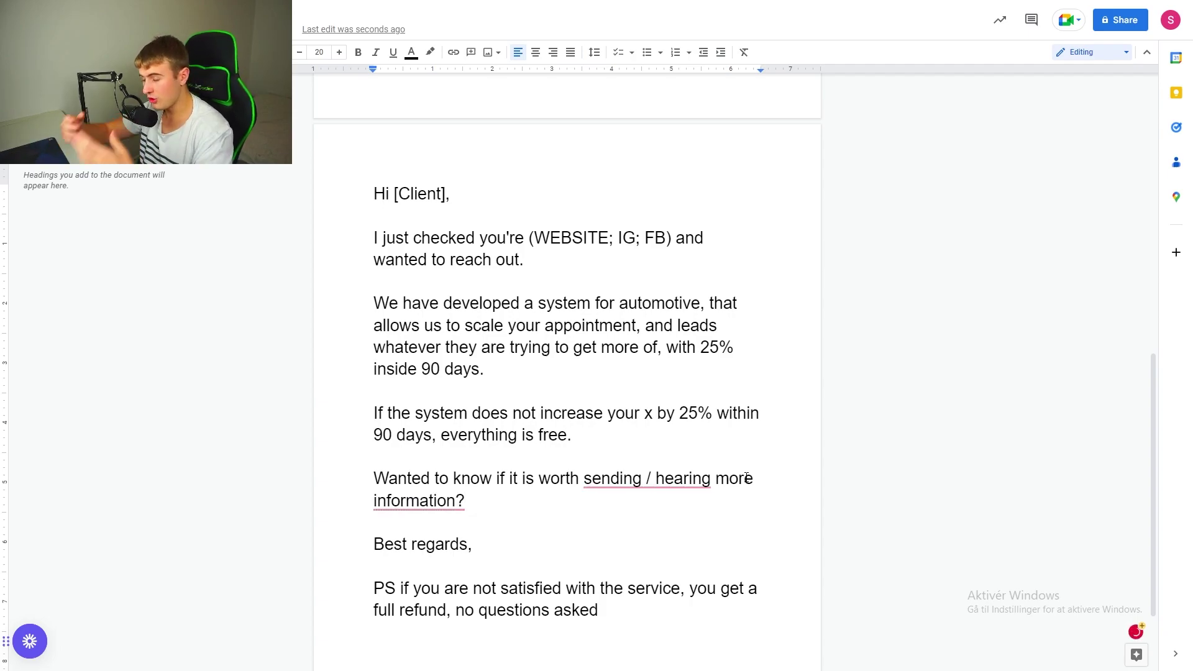
Accept the grammar suggestion on "information?" so the new sentence ends with a period.
left_click(435, 502)
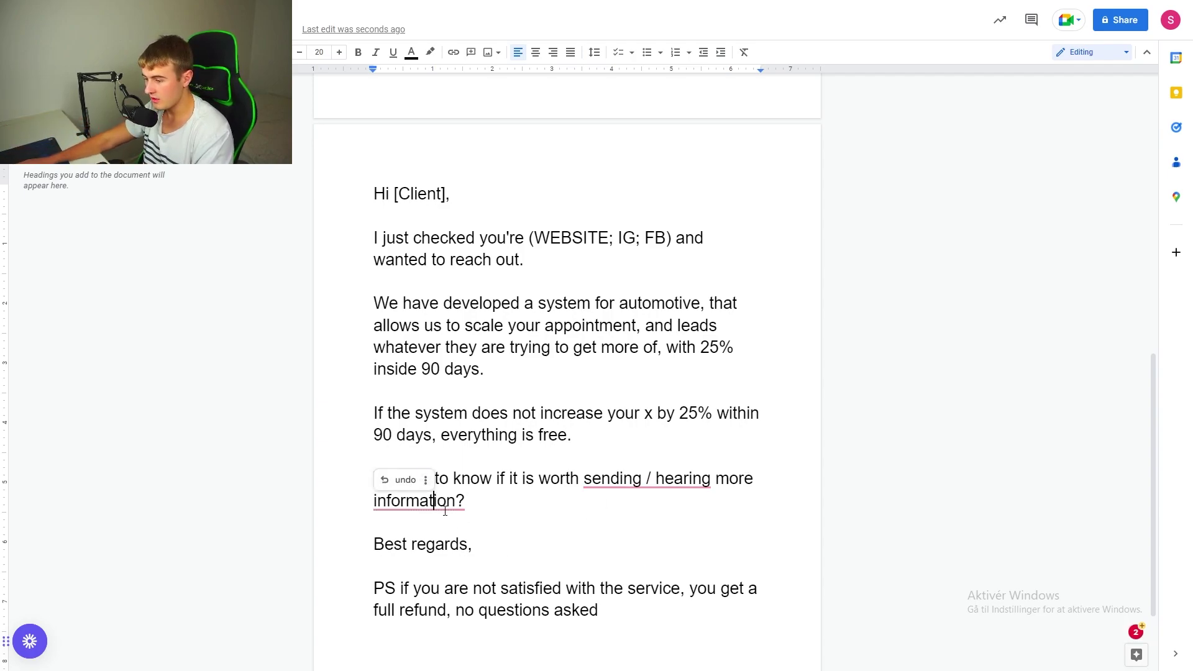
left_click(470, 501)
left_click(421, 501)
left_click(410, 535)
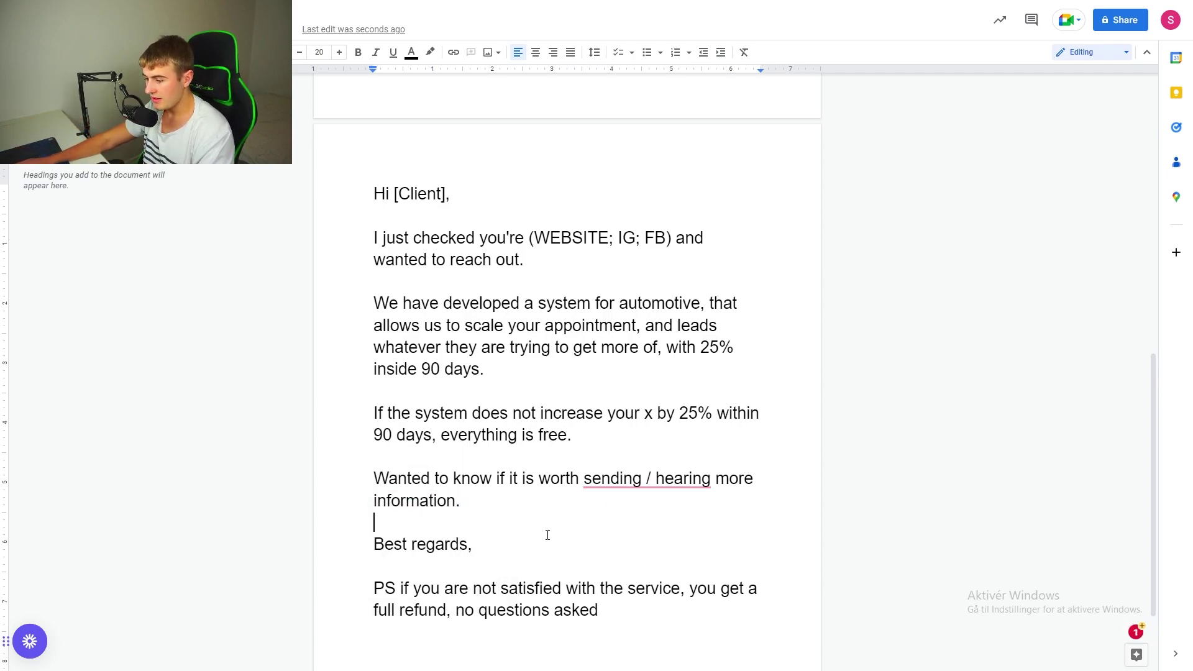
scroll(475, 554, "down", 2)
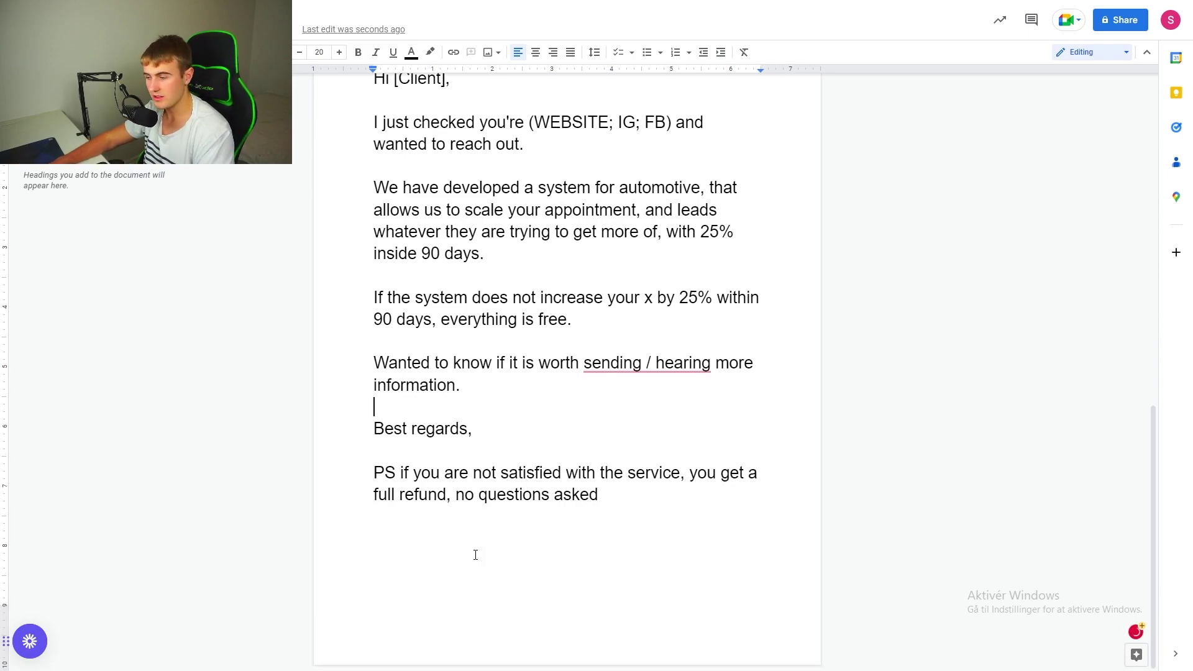
scroll(475, 487, "up", 4)
scroll(491, 443, "down", 2)
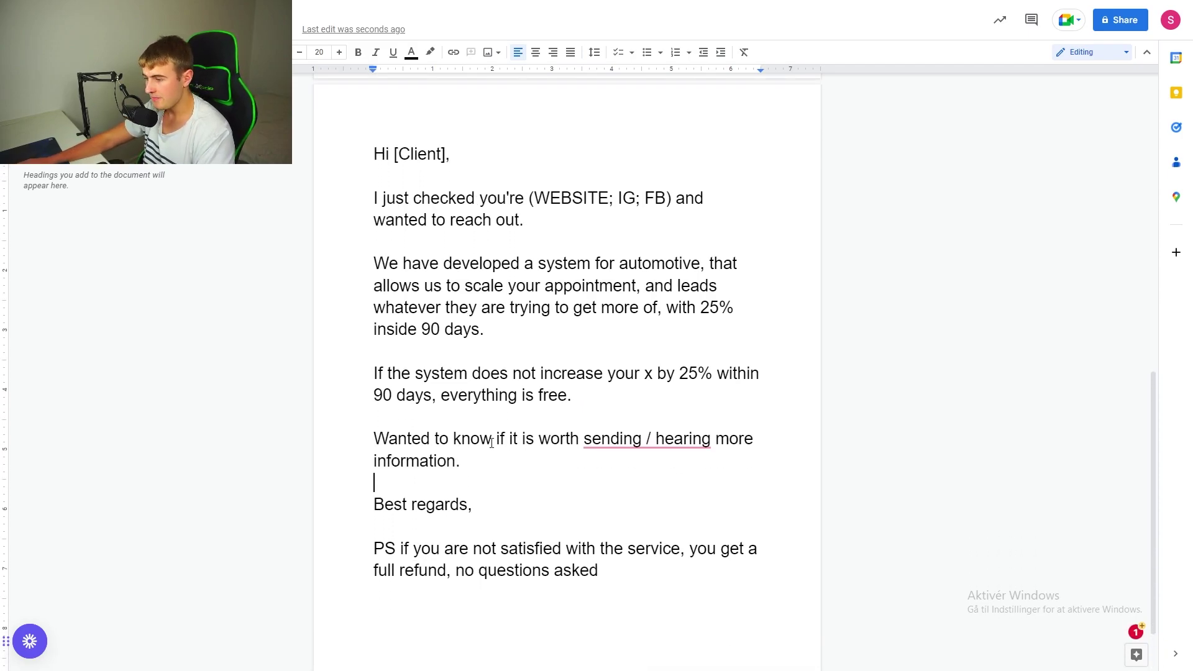
Bold the paragraph about the system developed for automotive in the second email template, and highlight its phrase "25% inside 90 days.".
left_click_drag(373, 250, 565, 319)
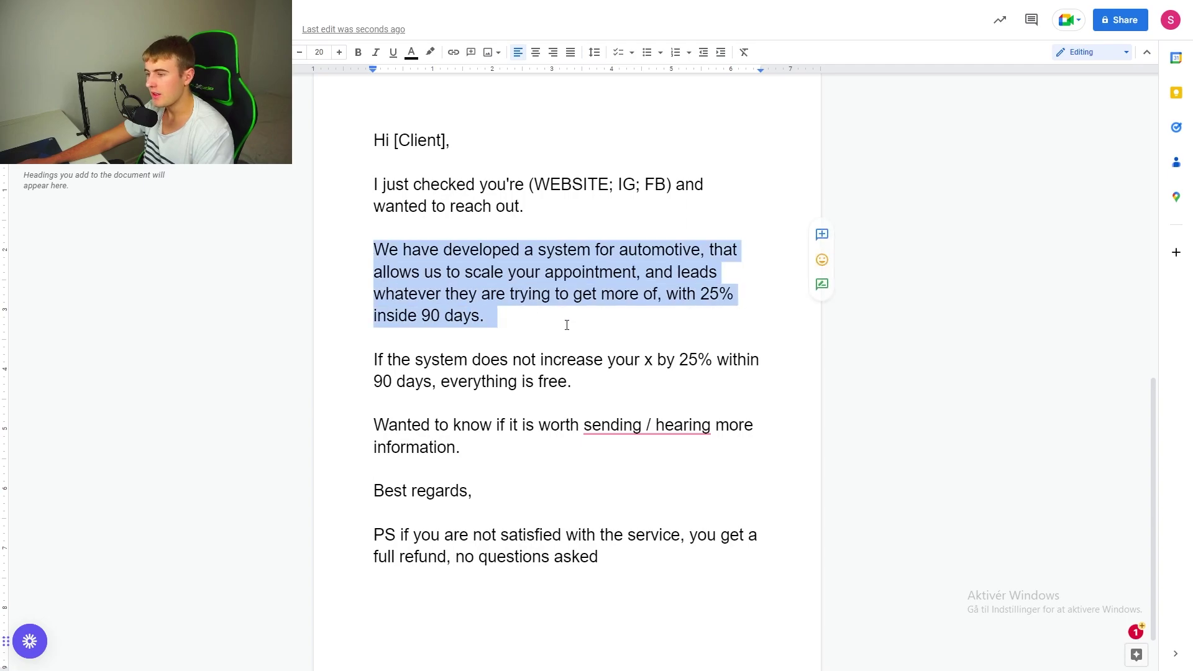
left_click(365, 53)
left_click(477, 294)
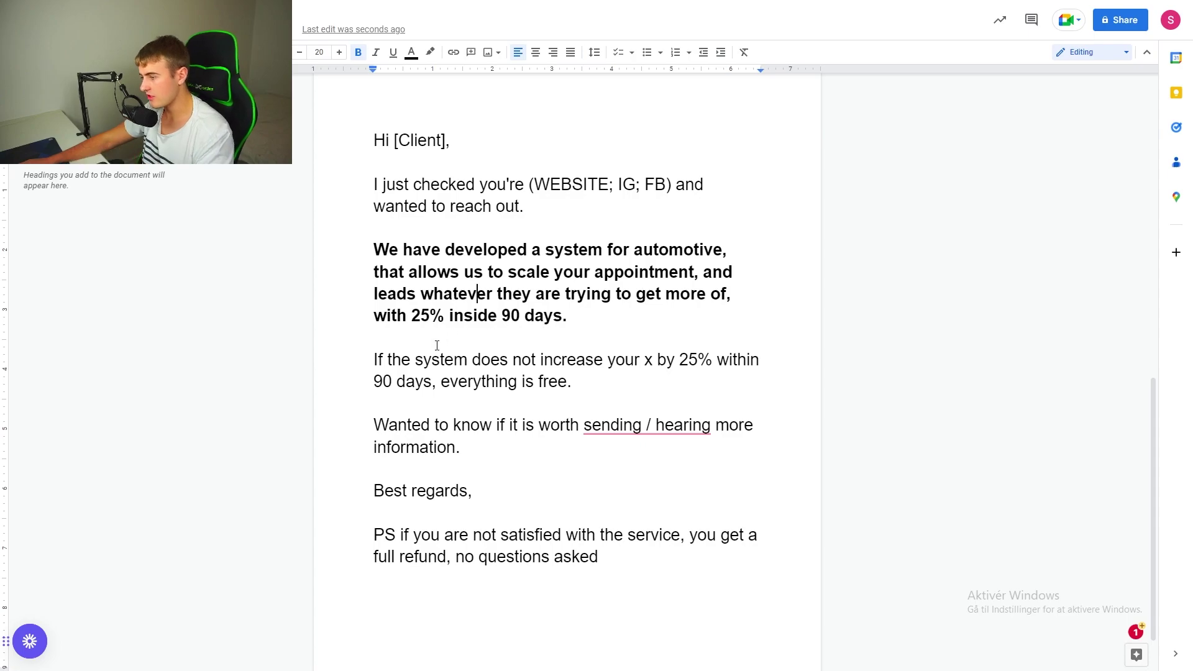
left_click_drag(411, 315, 561, 323)
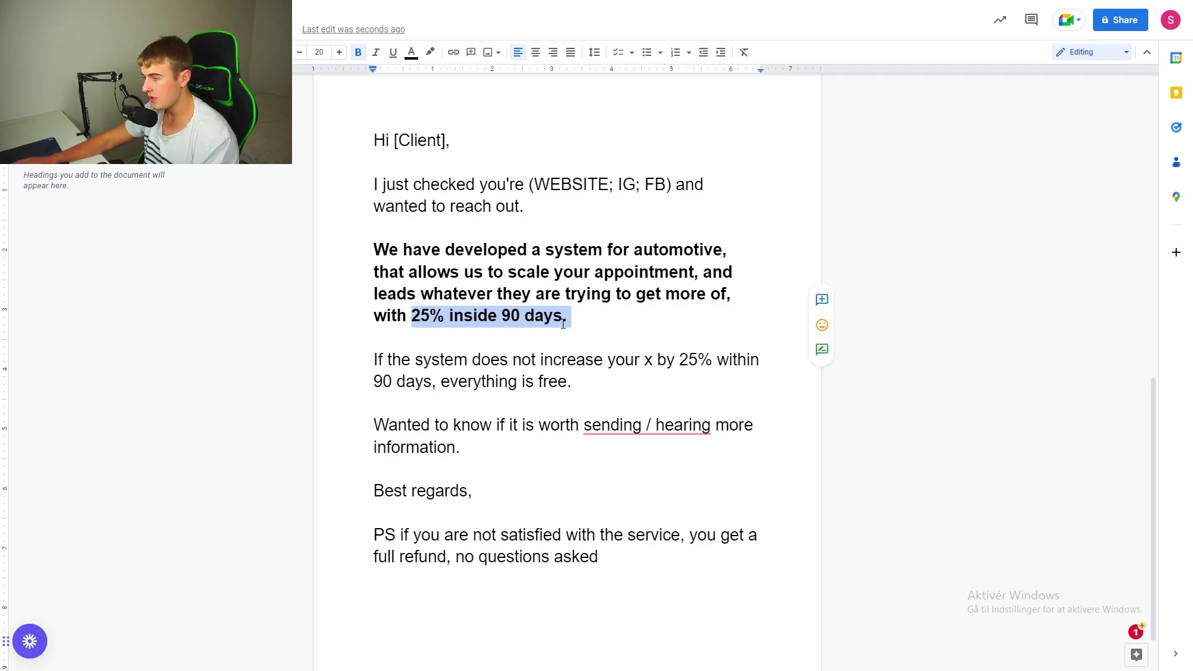
left_click_drag(561, 324, 415, 313)
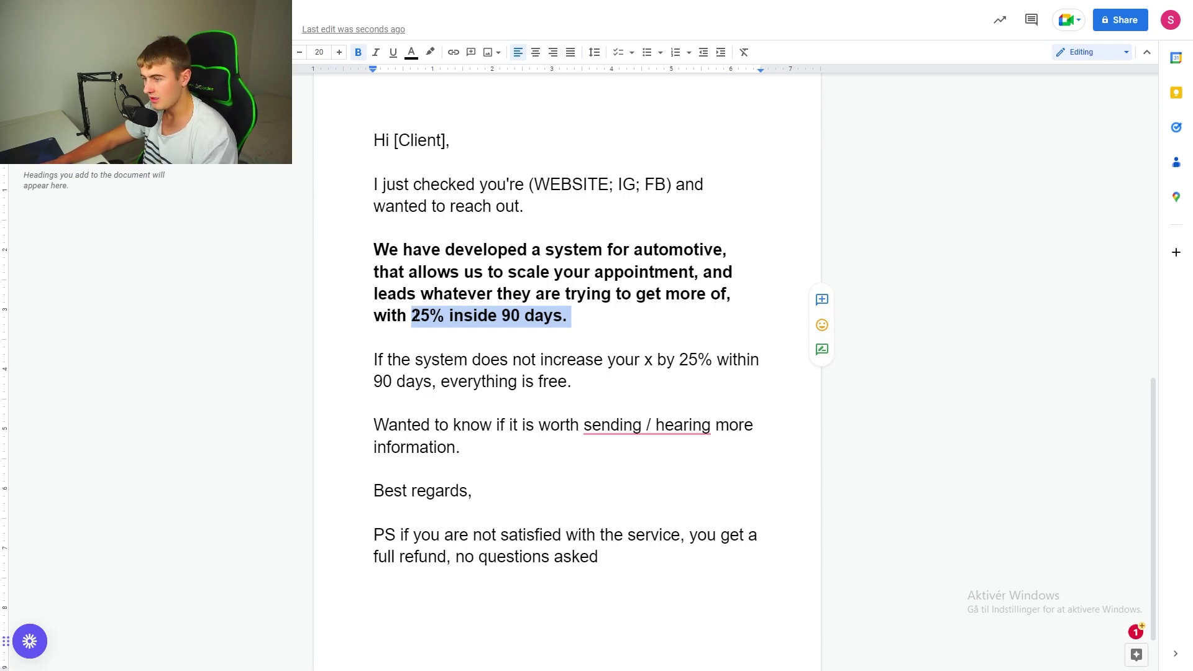
Bold the guarantee paragraph that begins "If the system does not increase your x by 25%".
left_click_drag(373, 360, 601, 386)
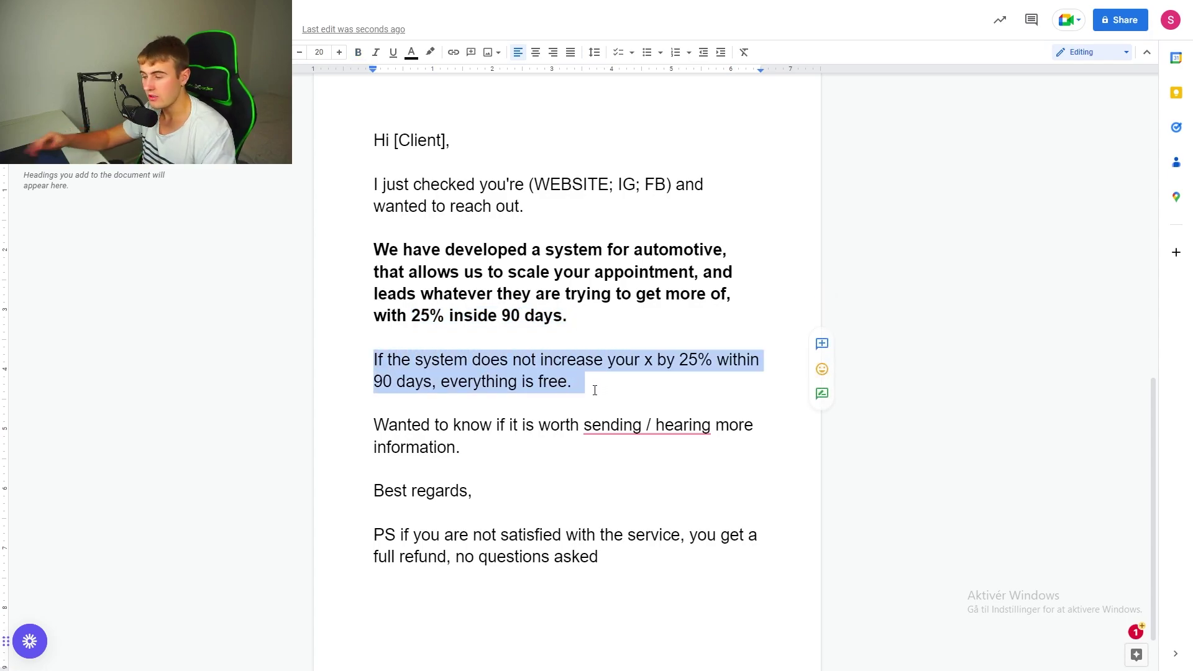
left_click(358, 52)
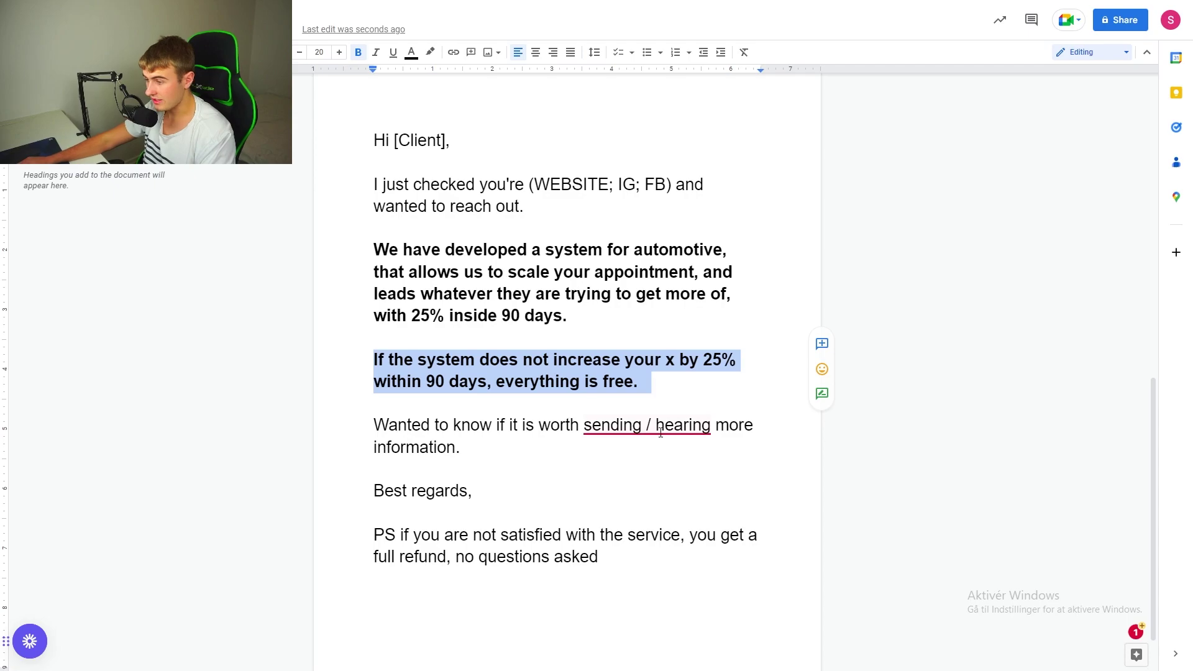
left_click(657, 381)
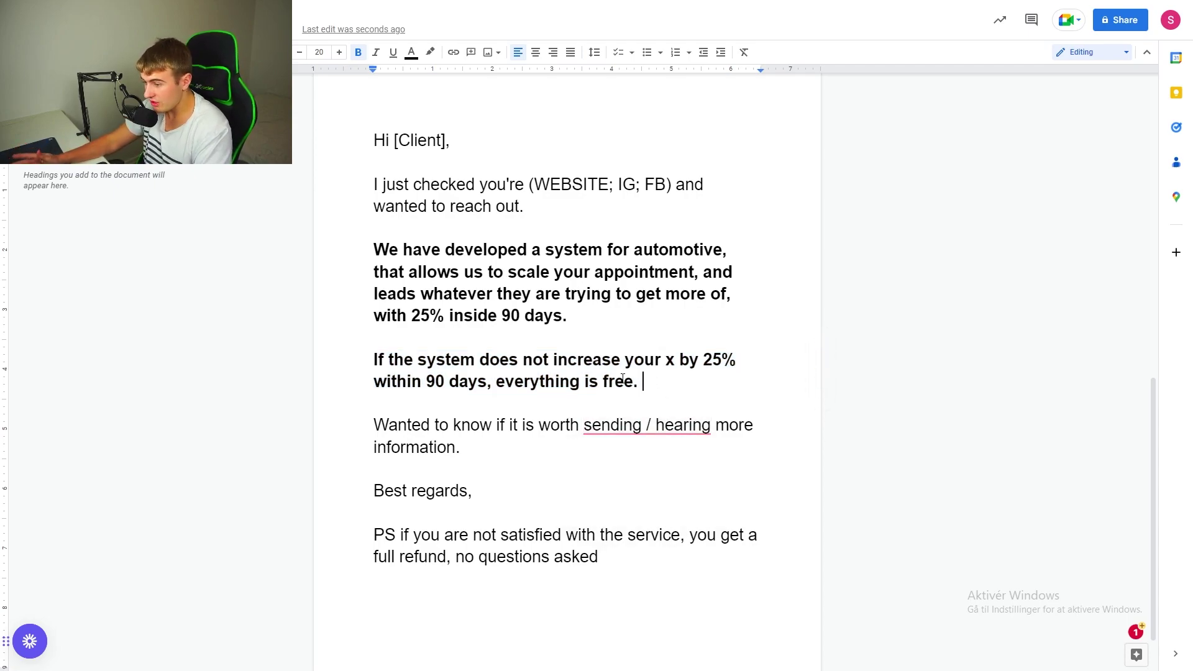
Bold the full-refund PS at the end of the second email template.
left_click_drag(463, 448, 329, 422)
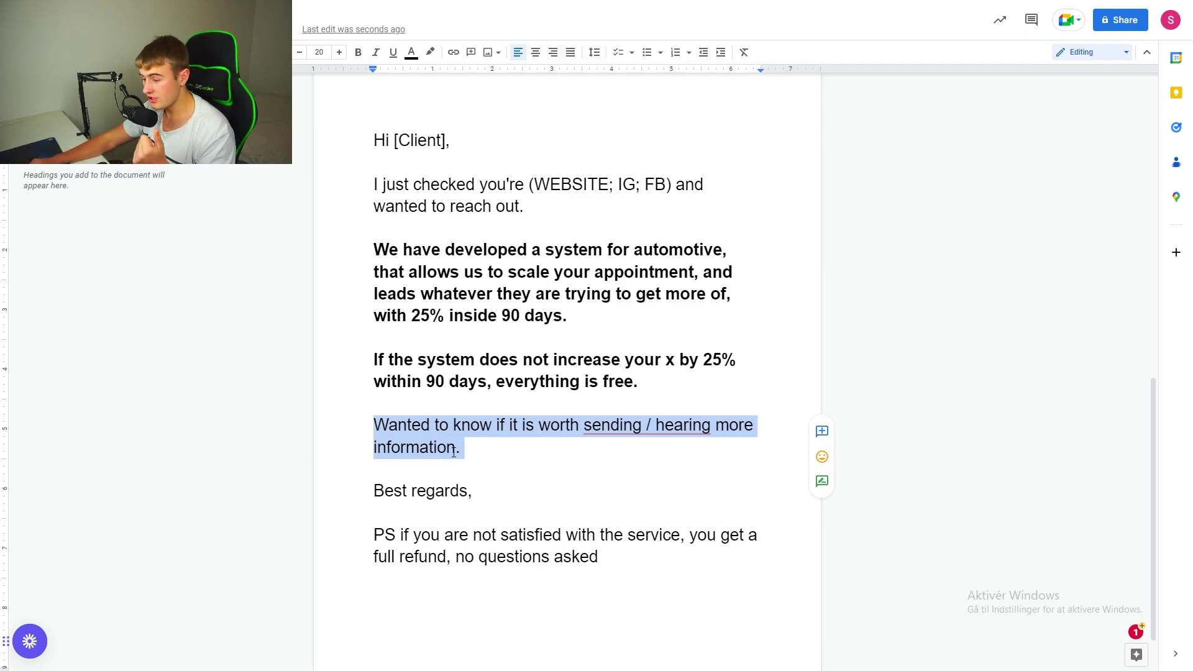
left_click(601, 557)
left_click_drag(600, 557, 371, 533)
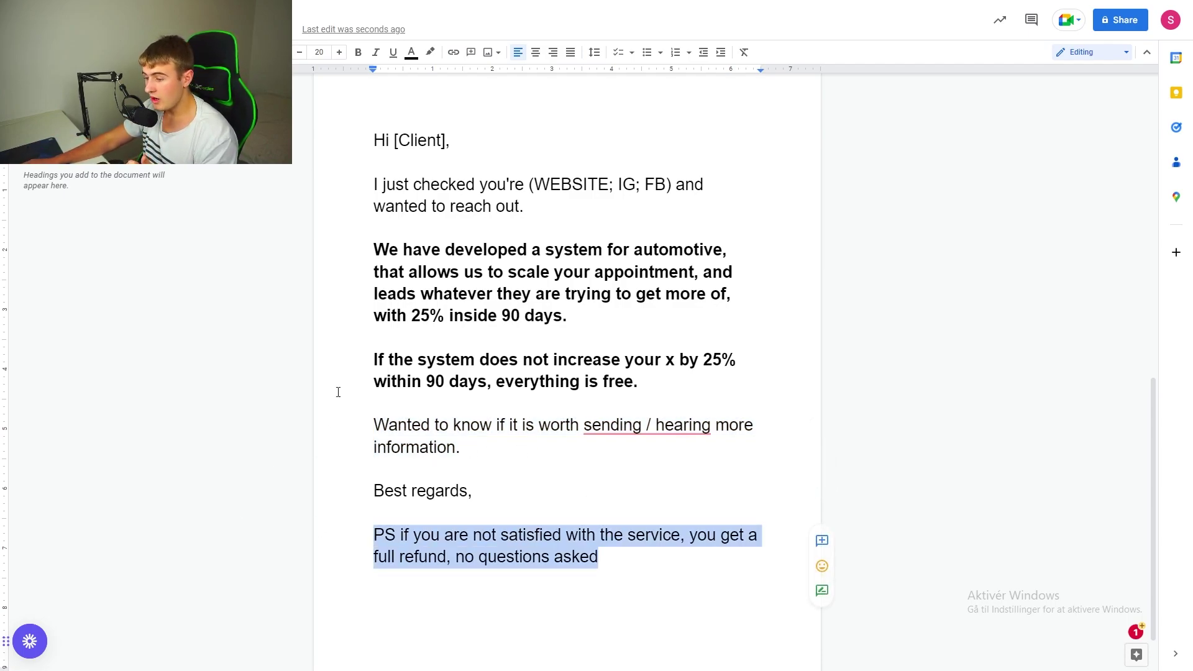
left_click(359, 53)
left_click(488, 557)
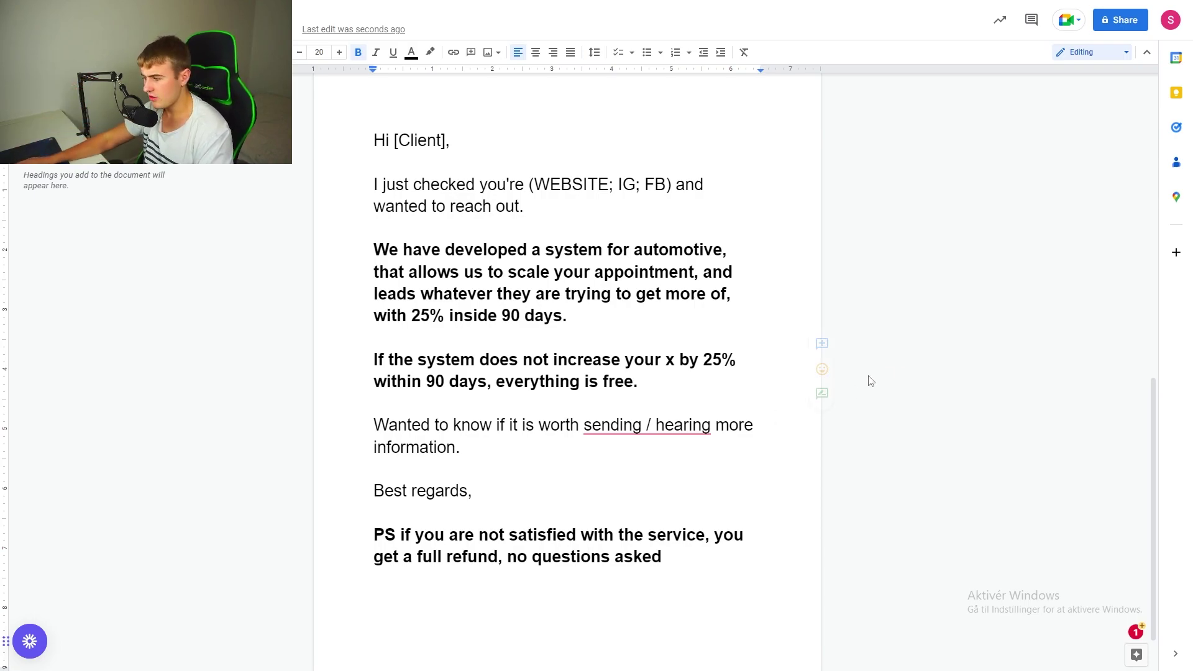
Accept the grammar suggestion that changes "sending / hearing" to "sending/hearing" in the closing sentence.
left_click(646, 428)
left_click(612, 460)
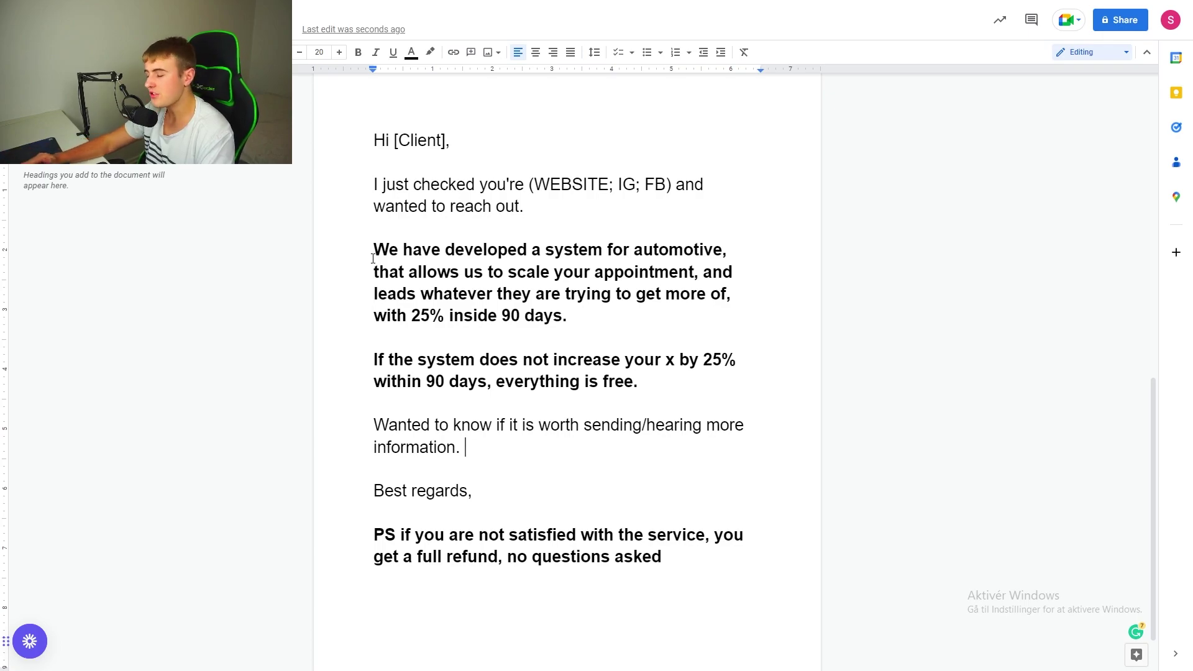
Remove the bold formatting from the entire second email template, from "Hi [Client]," through the PS.
scroll(373, 258, "up", 4)
scroll(360, 404, "down", 3)
left_click_drag(373, 203, 776, 647)
left_click(375, 52)
left_click(375, 52)
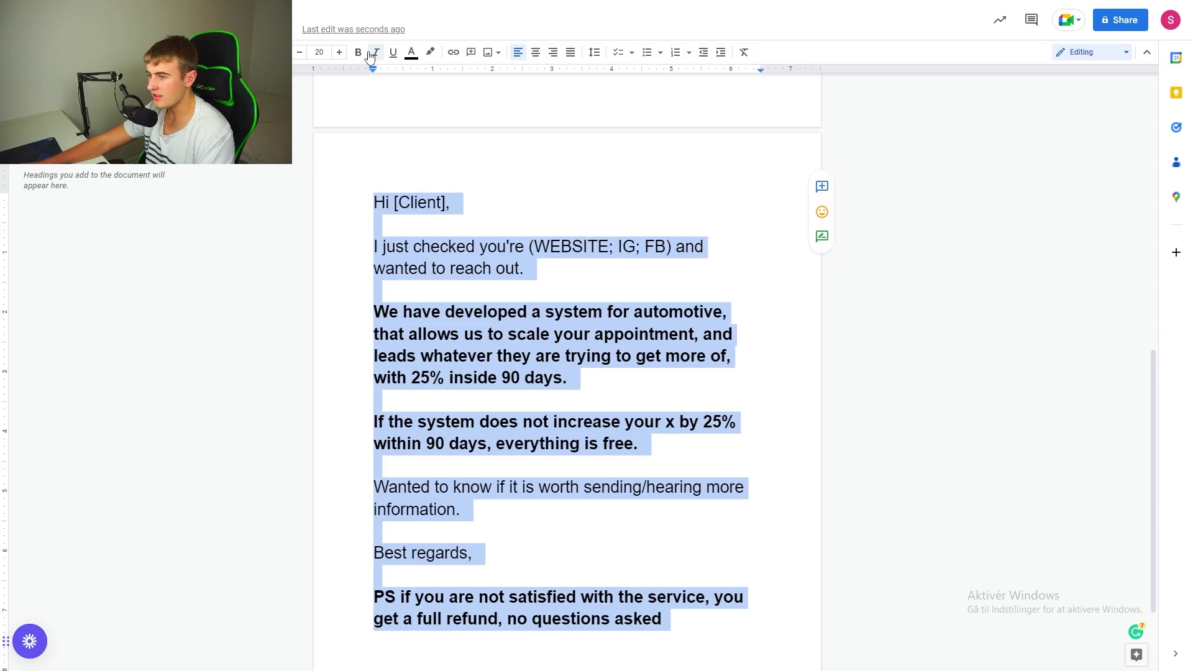
left_click(361, 52)
left_click(363, 54)
left_click(494, 313)
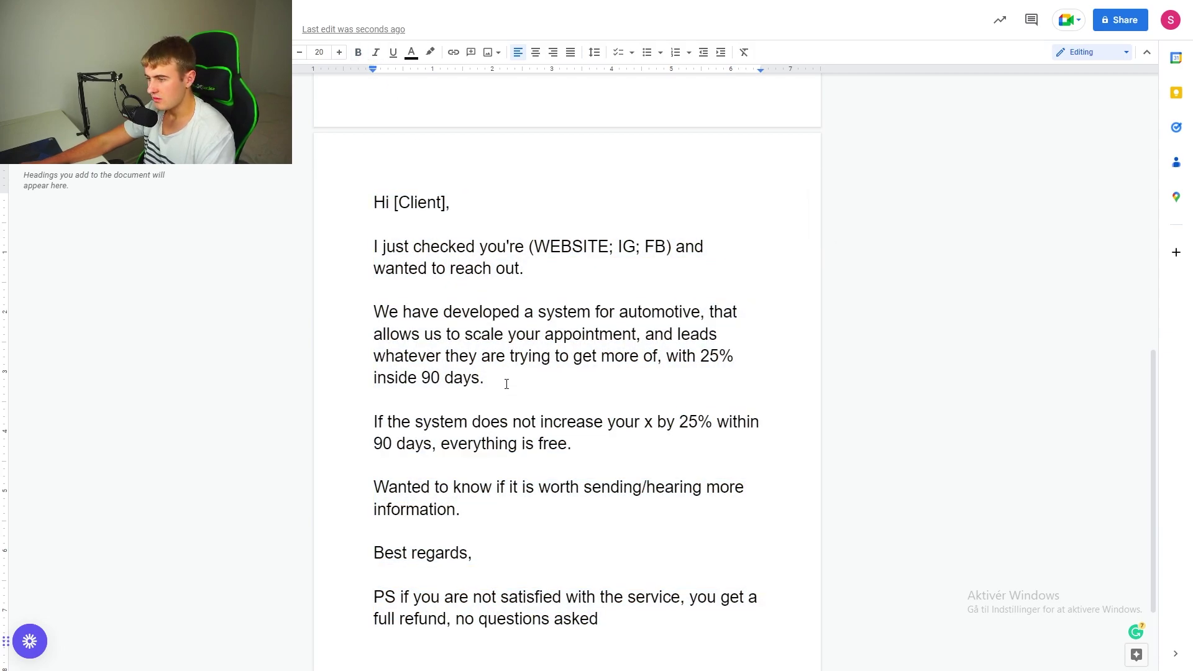
Examine the 25% guarantee, the "everything is free" promise and the full-refund PS in the second template.
scroll(370, 243, "down", 1)
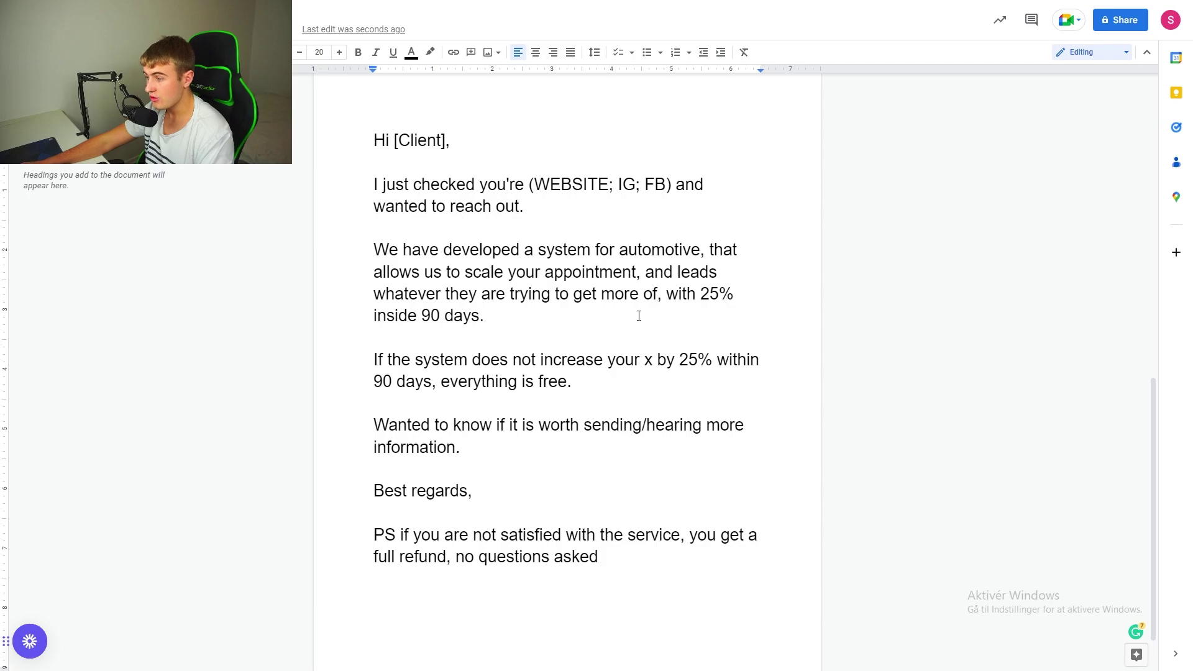
double_click(695, 360)
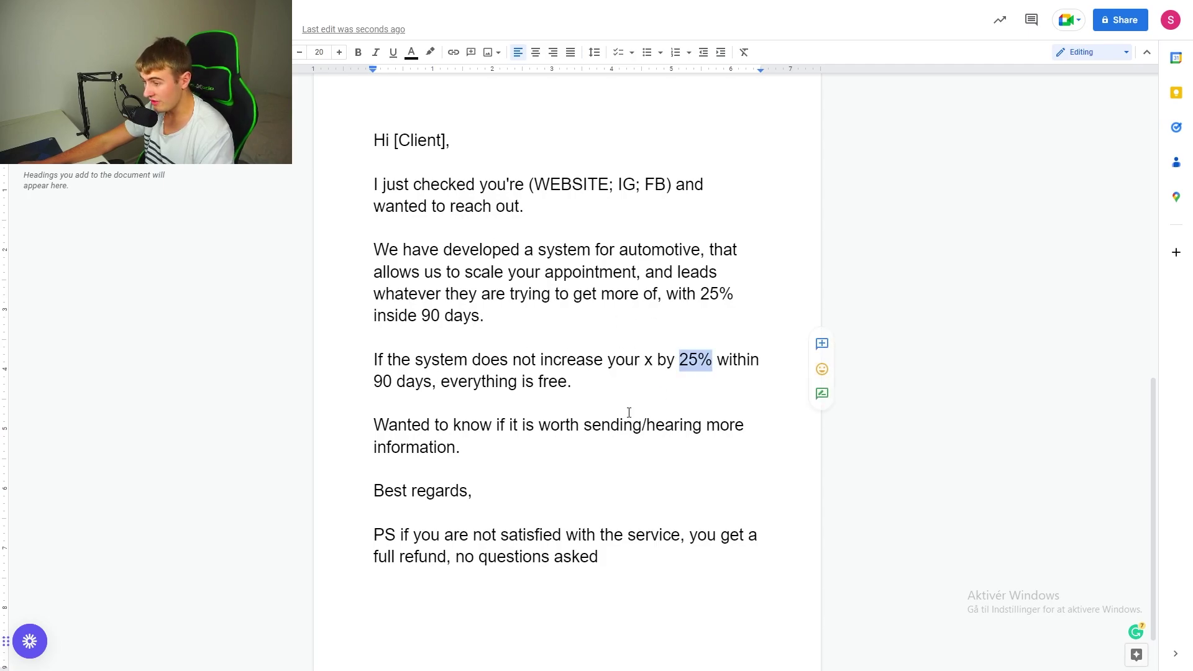
left_click(561, 401)
double_click(552, 381)
key("Right")
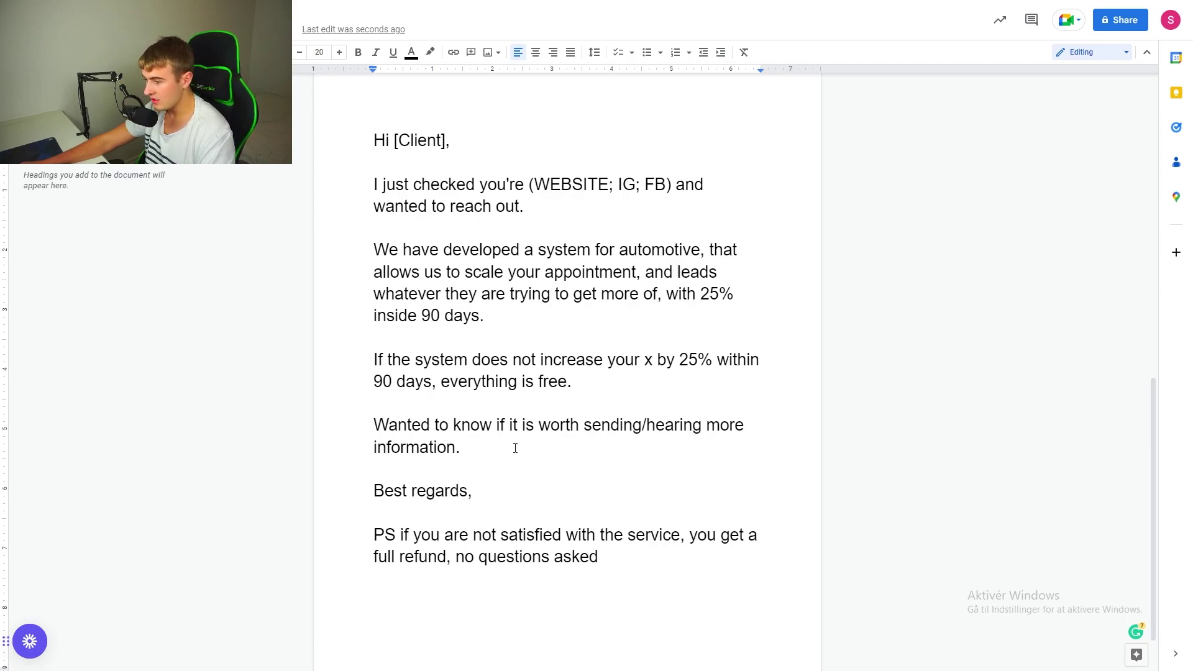
scroll(474, 473, "down", 1)
left_click(586, 473)
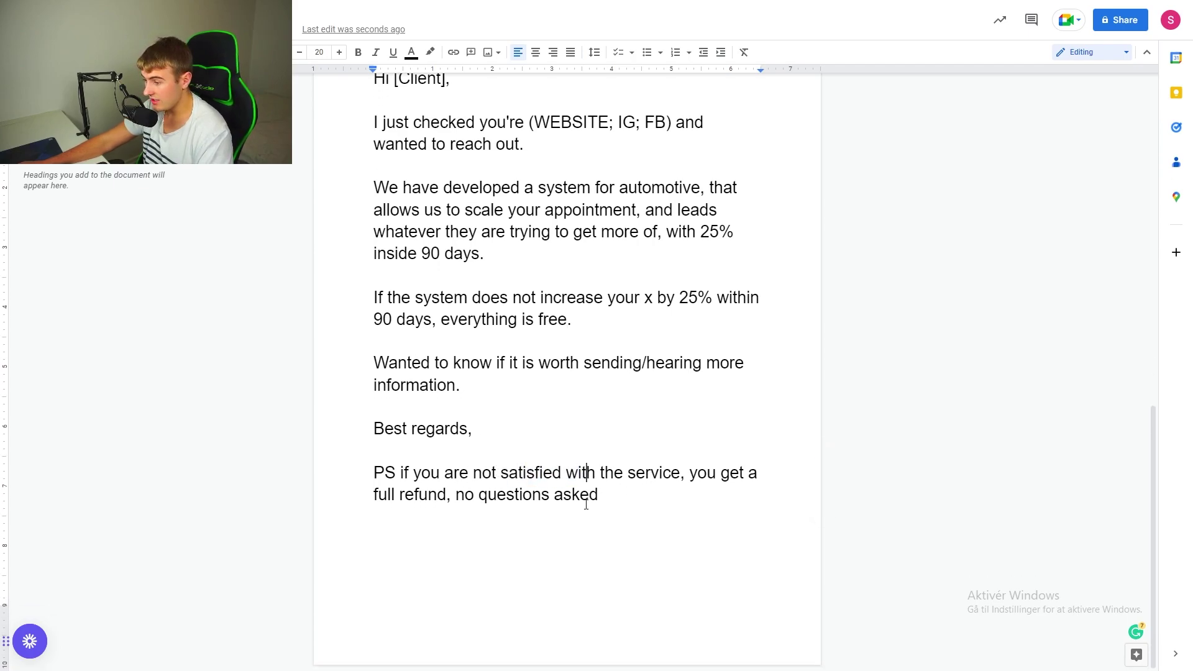
left_click_drag(405, 497, 480, 500)
left_click(664, 500)
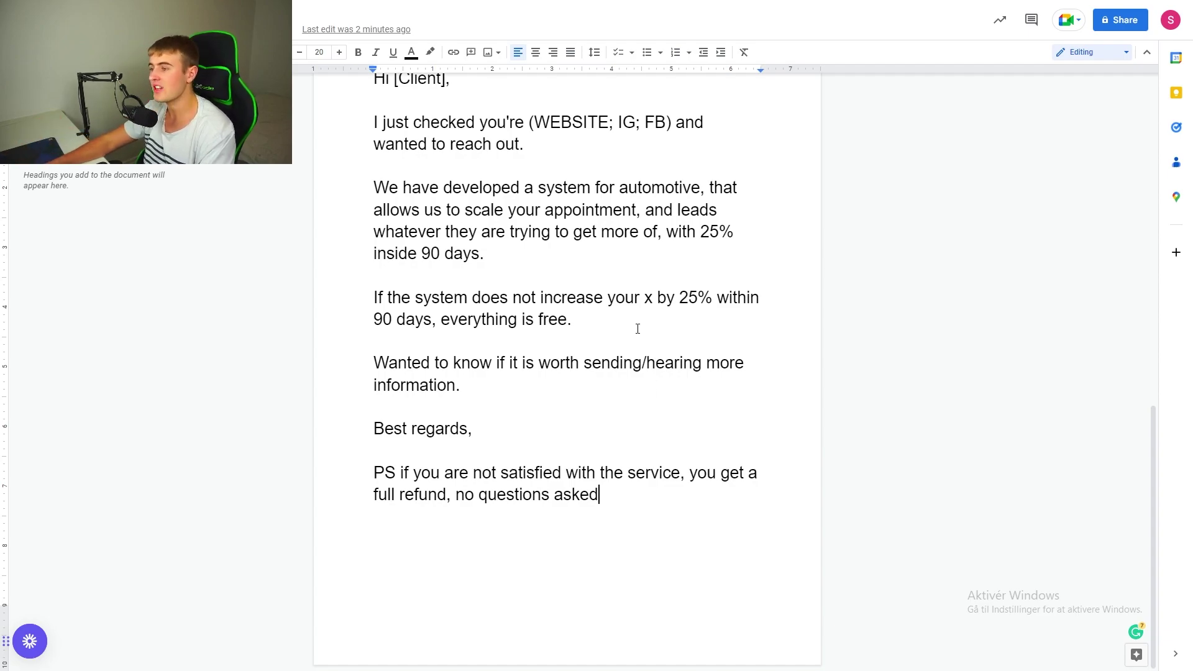
Select the whole paragraph about the system developed for automotive in the second email template.
scroll(634, 223, "up", 3)
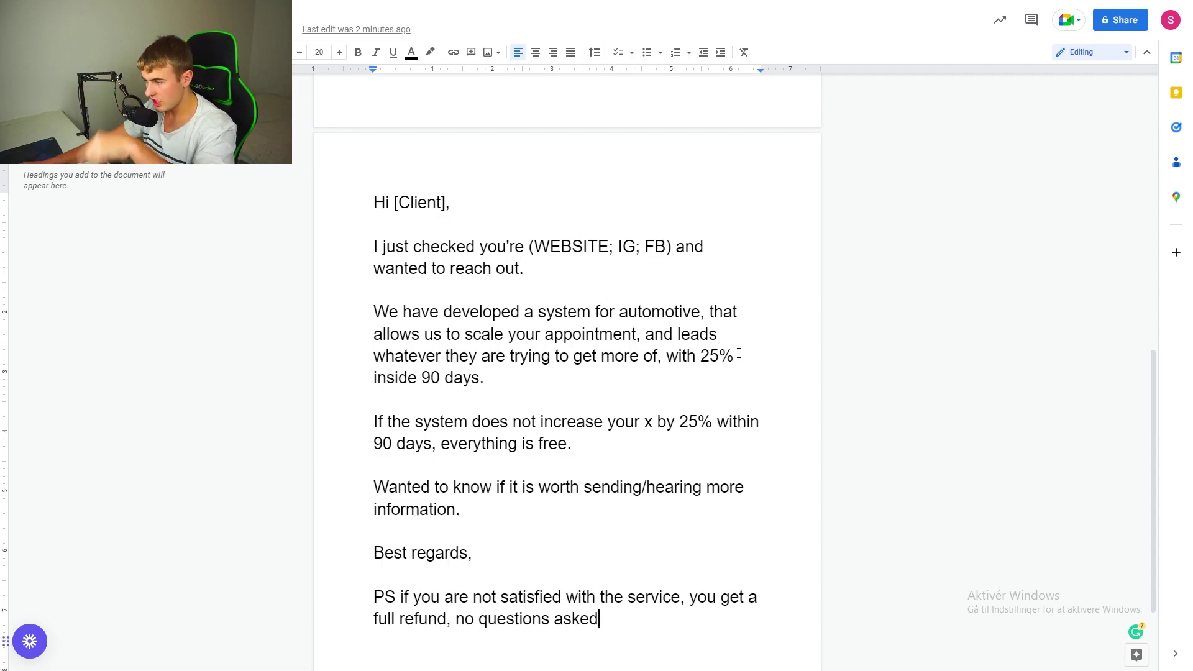
scroll(636, 345, "down", 1)
mouse_move(497, 316)
left_mouse_down()
mouse_move(374, 272)
mouse_move(373, 249)
mouse_move(482, 322)
mouse_move(356, 252)
mouse_move(458, 271)
mouse_move(501, 324)
left_mouse_up()
left_click(482, 322)
left_click(356, 252)
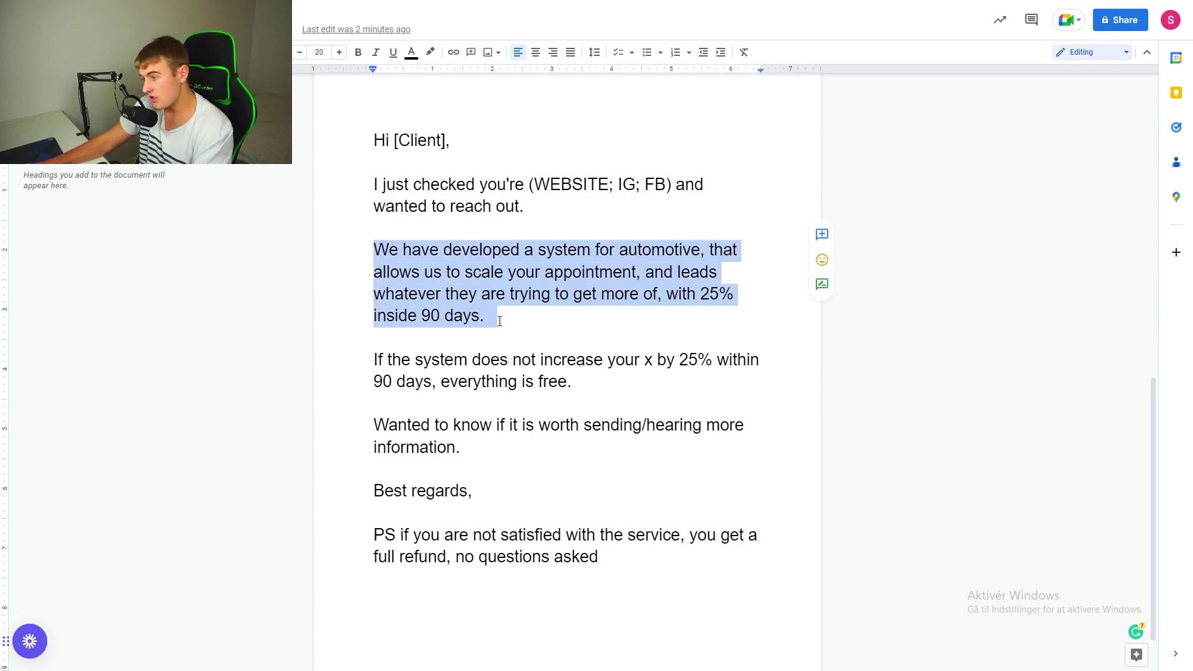